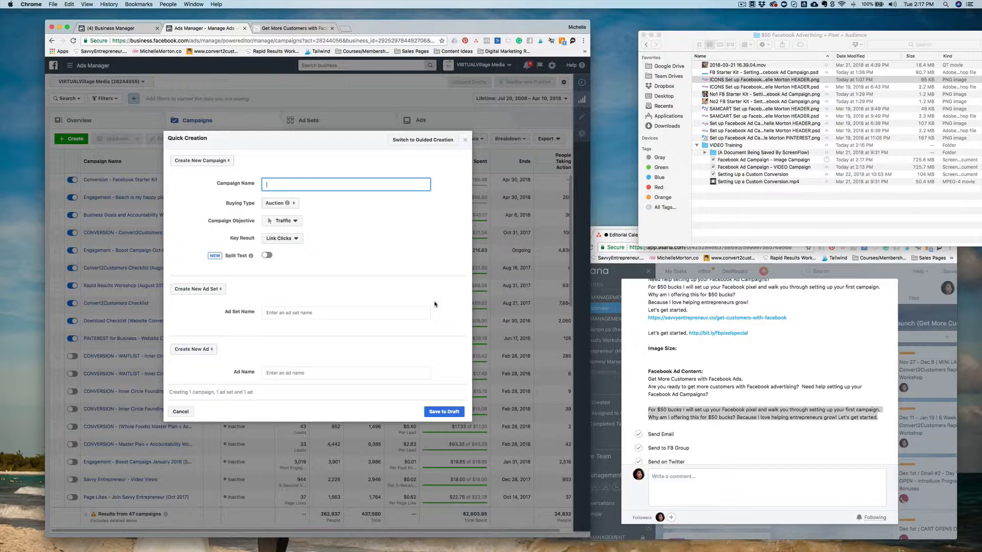
Name the new campaign "Conversion - Facebook Starter Kit" and set its campaign objective to Conversions.
{"action": "type", "text": "Conversion - Facebook Starter Kit"}
{"action": "left_click", "coordinate": [296, 222]}
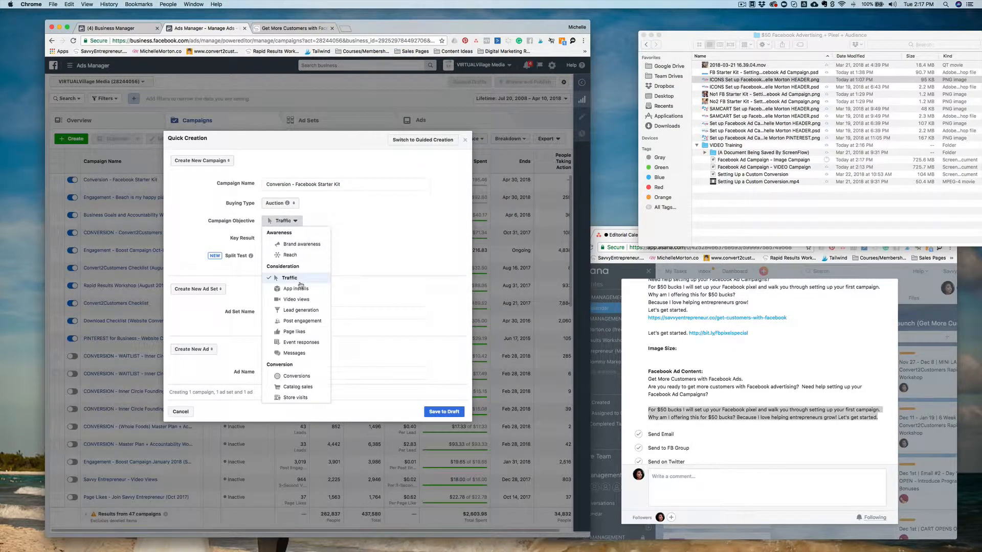
{"action": "left_click", "coordinate": [296, 376]}
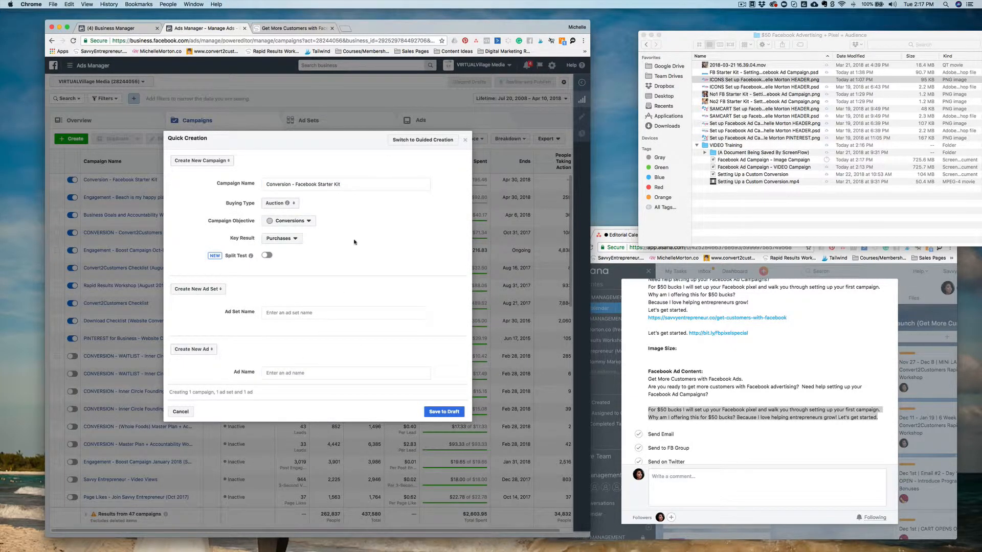
Reuse the campaign name for both the ad set and the ad, and save the new campaign to draft.
{"action": "left_click_drag", "start_coordinate": [349, 184], "coordinate": [254, 186]}
{"action": "key", "text": "super+c"}
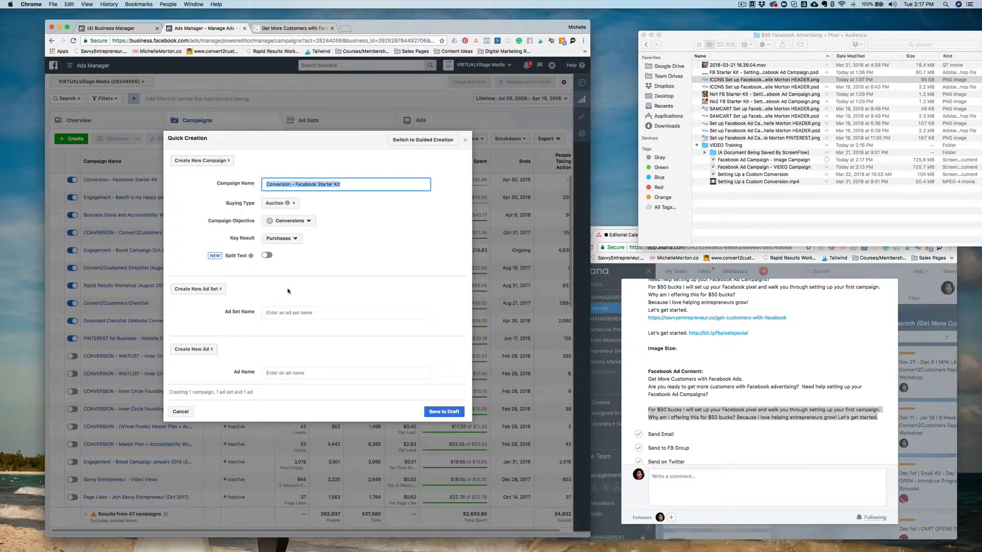
{"action": "left_click", "coordinate": [294, 312]}
{"action": "key", "text": "super+v"}
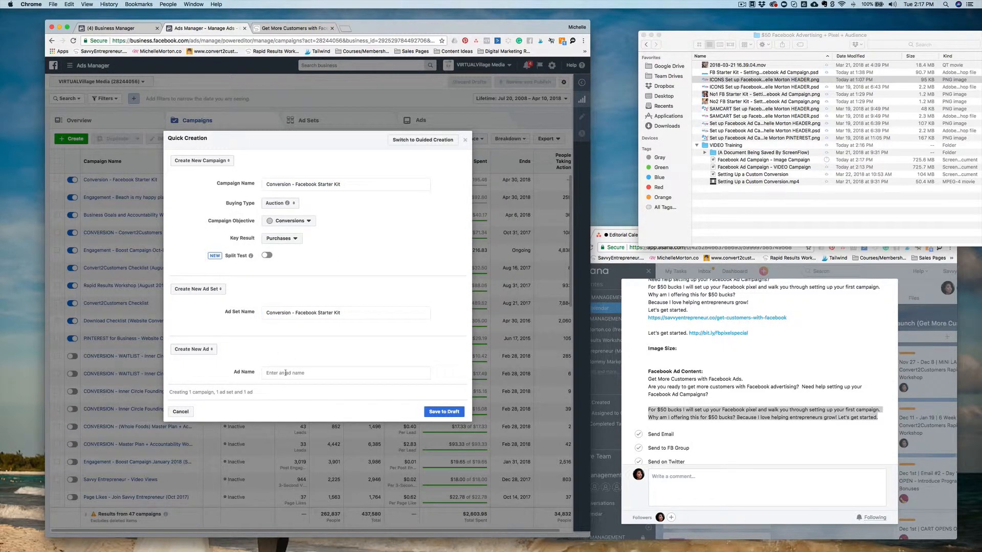
{"action": "left_click", "coordinate": [286, 373]}
{"action": "key", "text": "super+v"}
{"action": "left_click", "coordinate": [438, 411]}
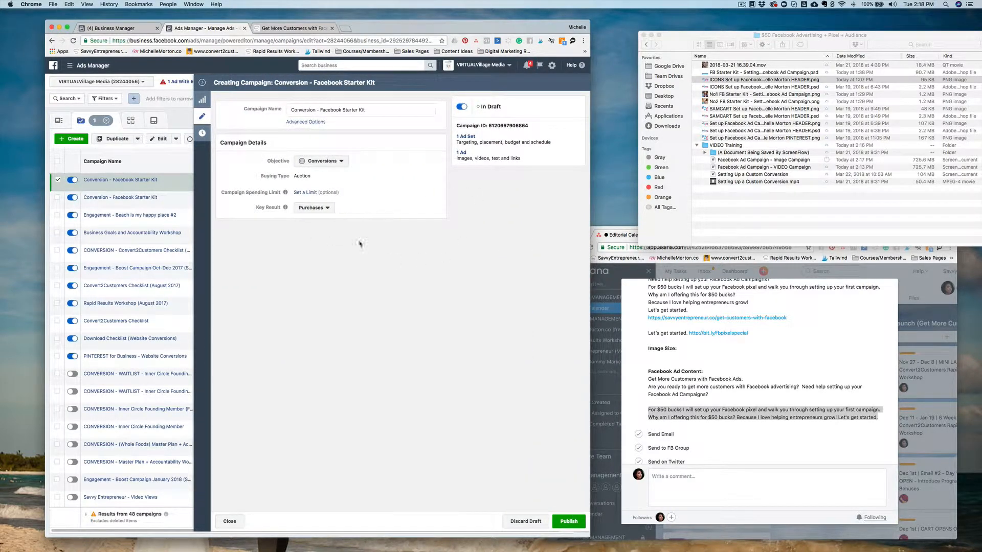
Leave the campaign's editing view and open the draft campaign's ad set for editing.
{"action": "left_click", "coordinate": [323, 124]}
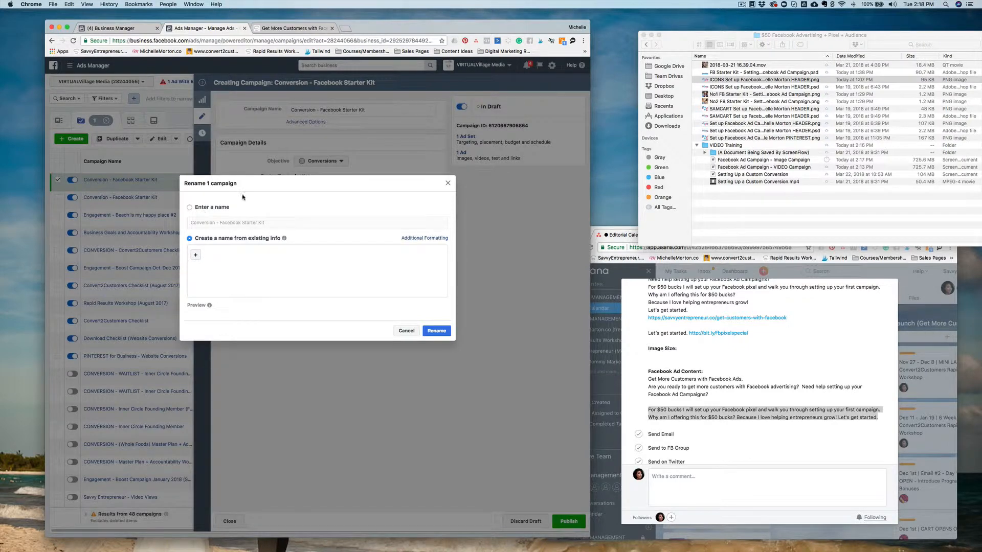
{"action": "left_click", "coordinate": [407, 331]}
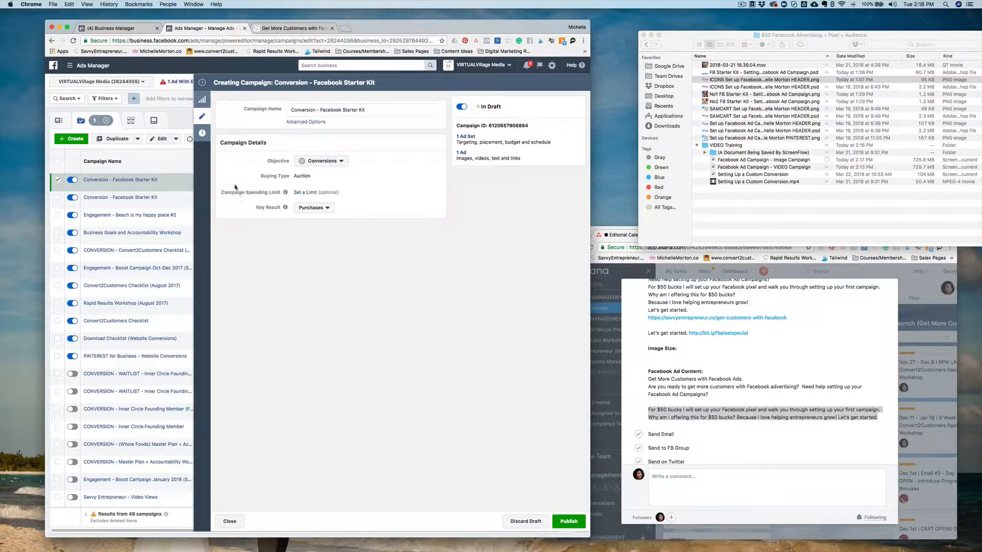
{"action": "left_click", "coordinate": [202, 83]}
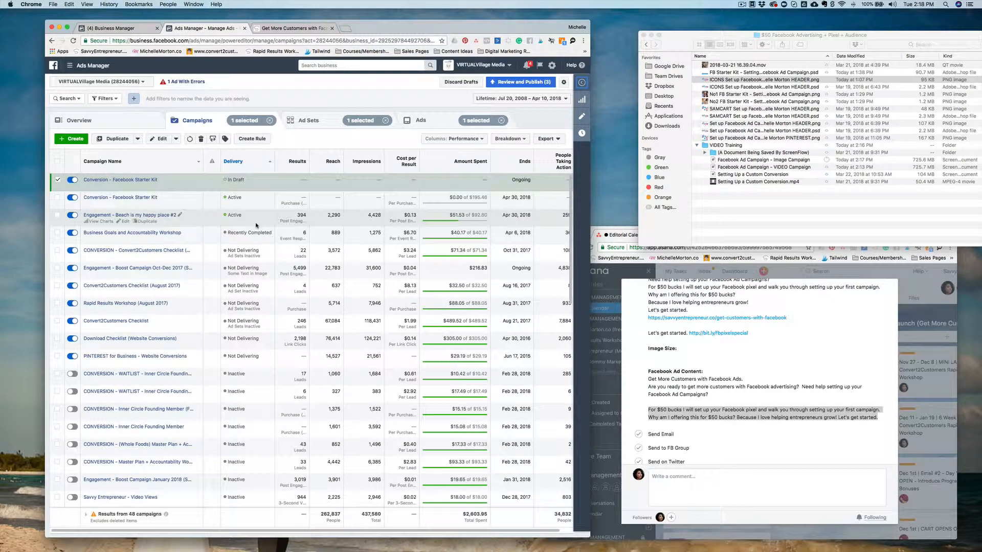
{"action": "left_click", "coordinate": [131, 181]}
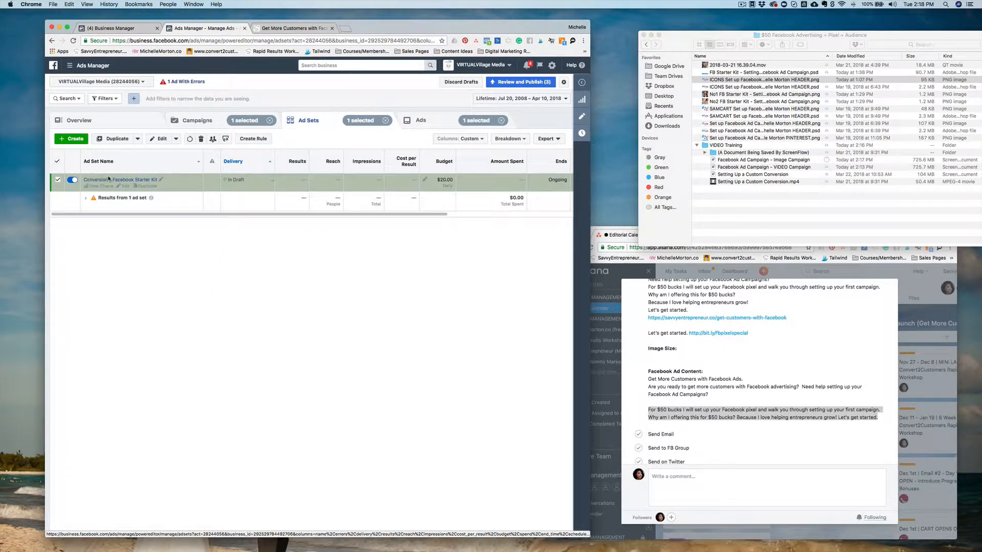
{"action": "left_click", "coordinate": [124, 186]}
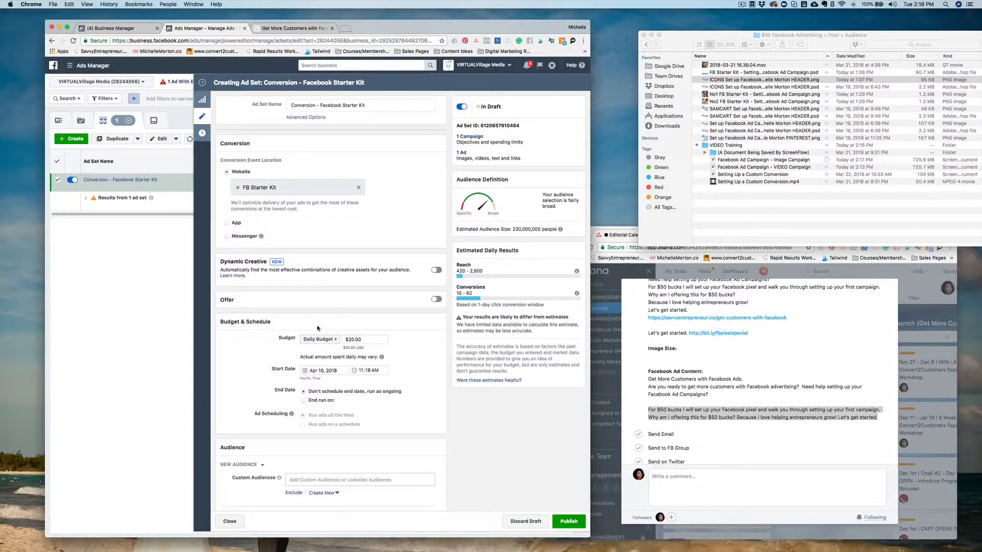
Clear the ad set's website conversion event and choose FB Starter Kit again.
{"action": "scroll", "coordinate": [315, 328], "scroll_direction": "down", "scroll_amount": 10}
{"action": "scroll", "coordinate": [317, 327], "scroll_direction": "up", "scroll_amount": 15}
{"action": "left_click", "coordinate": [358, 187]}
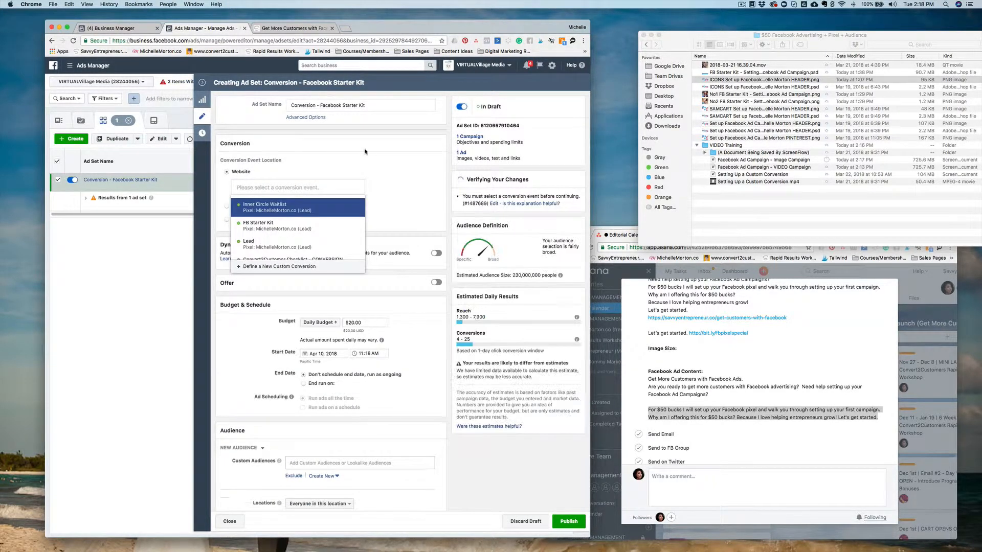
{"action": "mouse_move", "coordinate": [288, 229]}
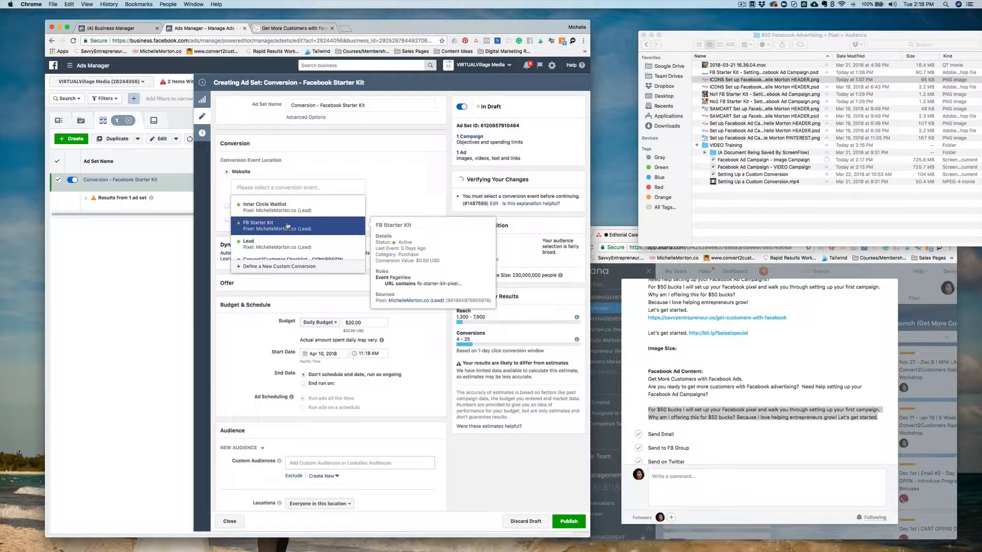
{"action": "left_click", "coordinate": [288, 226]}
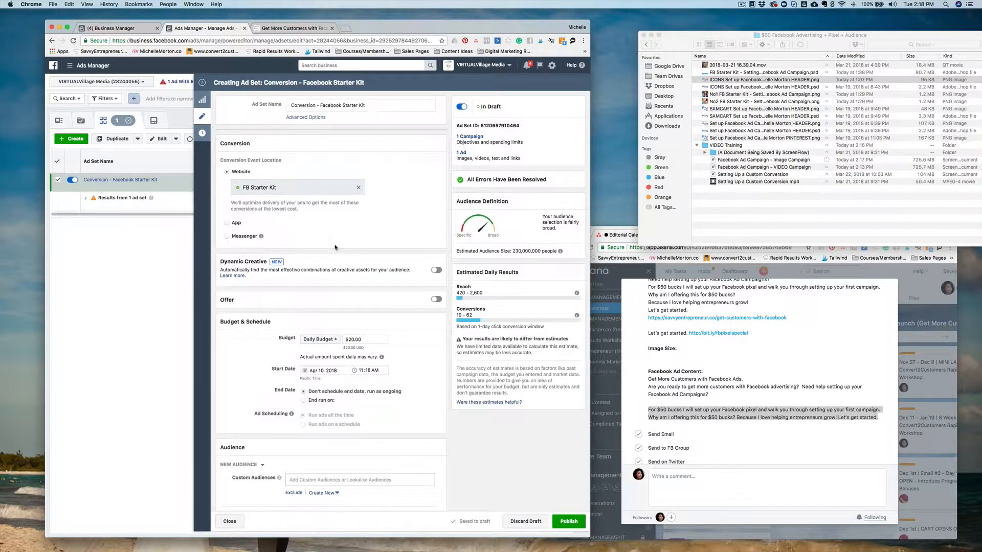
Set the ad set's daily budget to $10.00 and schedule its run to end on April 30, 2018.
{"action": "scroll", "coordinate": [335, 248], "scroll_direction": "down", "scroll_amount": 5}
{"action": "left_click", "coordinate": [360, 207]}
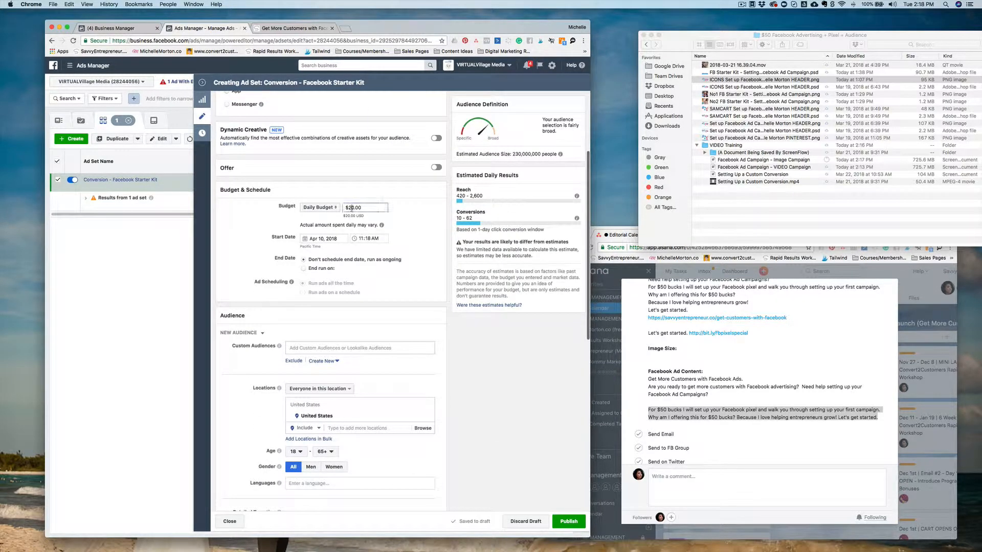
{"action": "key", "text": "BackSpace"}
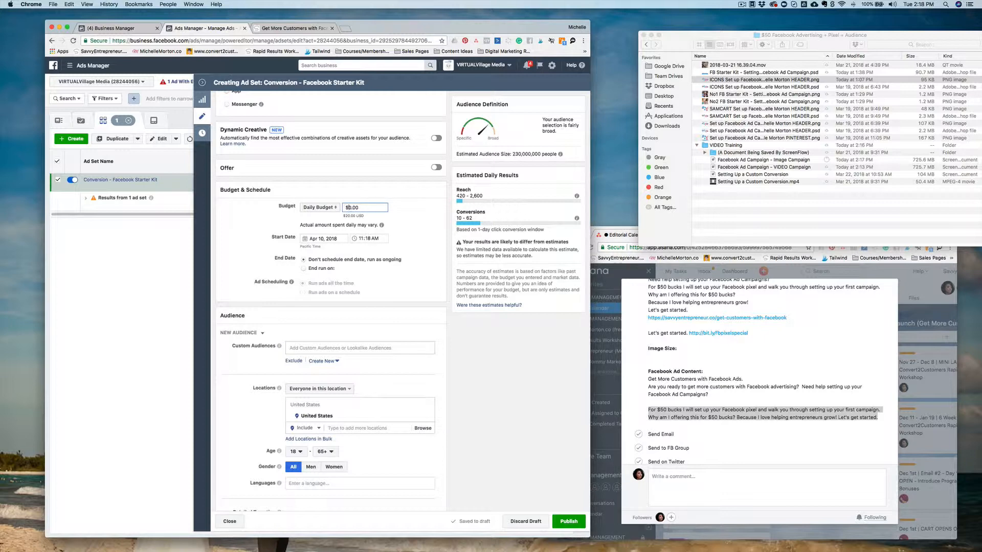
{"action": "type", "text": "1"}
{"action": "left_click", "coordinate": [304, 269]}
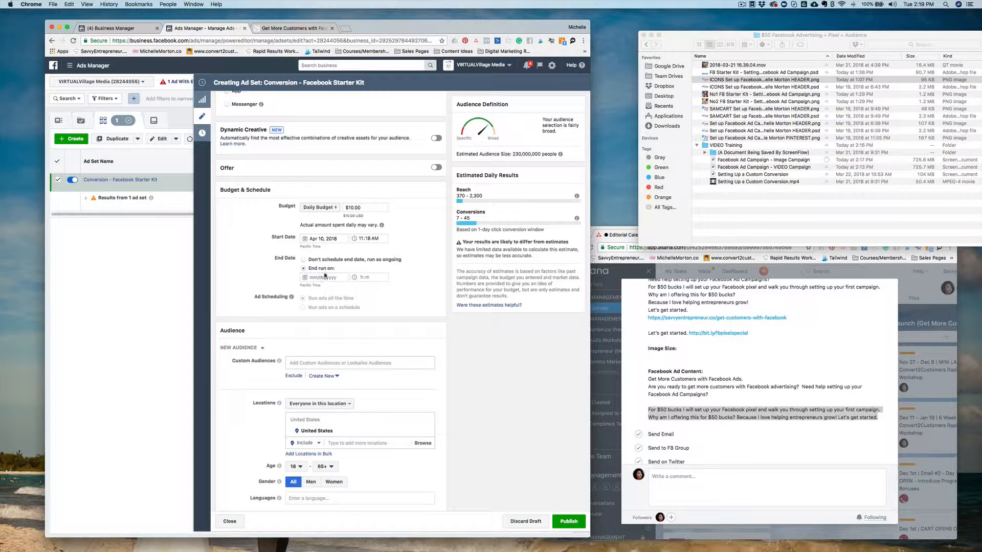
{"action": "left_click", "coordinate": [326, 277]}
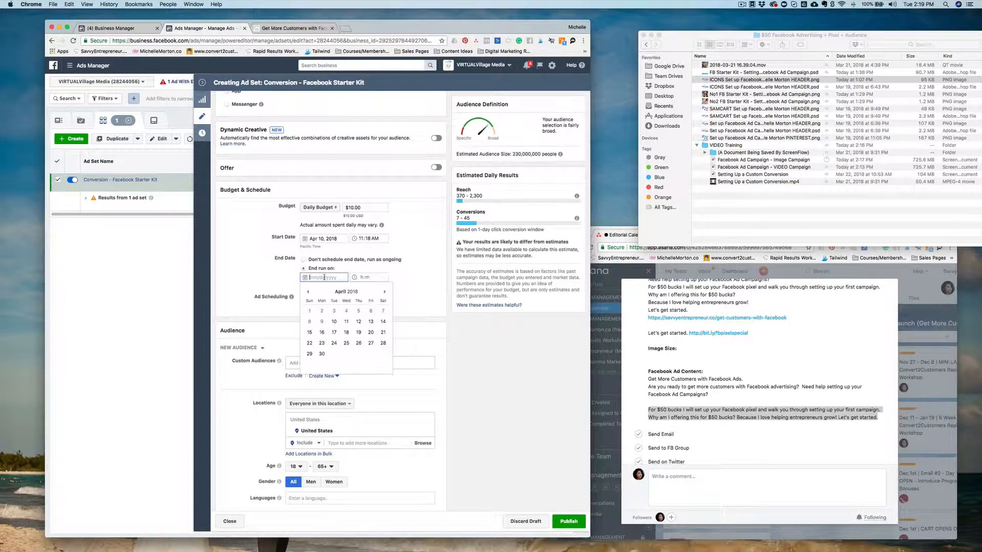
{"action": "left_click", "coordinate": [322, 354]}
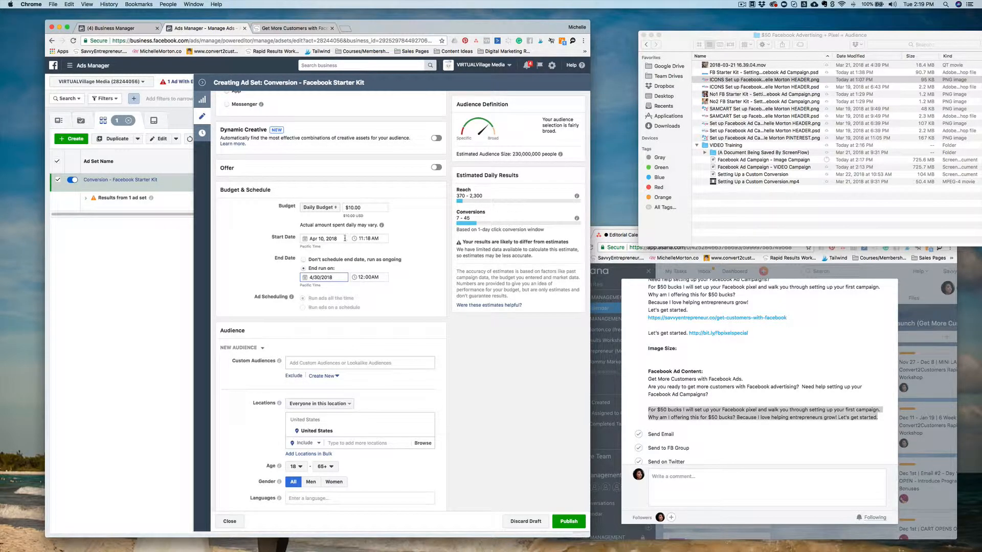
Look through the custom and lookalike audiences available for the ad set.
{"action": "left_click", "coordinate": [319, 364]}
{"action": "scroll", "coordinate": [318, 364], "scroll_direction": "down", "scroll_amount": 3}
{"action": "scroll", "coordinate": [318, 364], "scroll_direction": "down", "scroll_amount": 3}
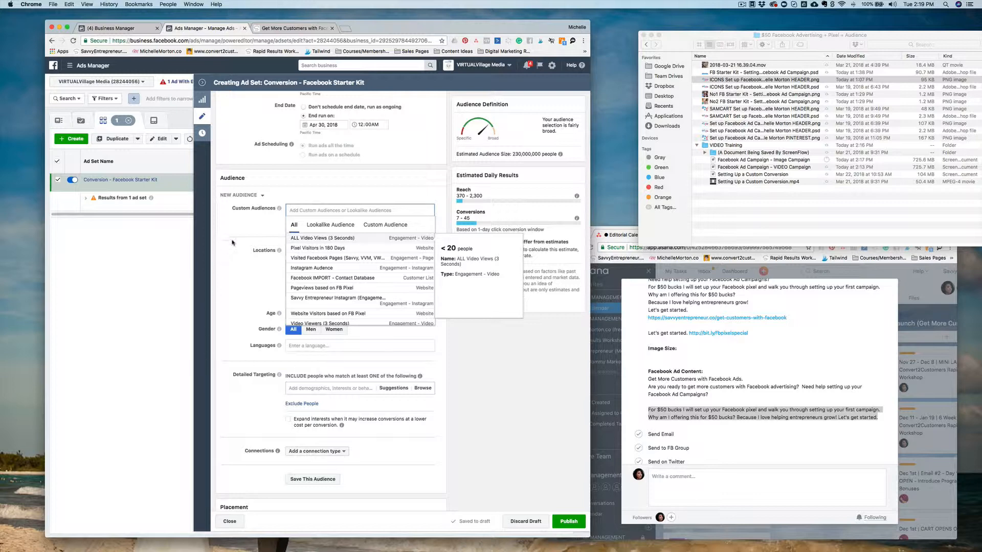
{"action": "left_click", "coordinate": [253, 229]}
{"action": "left_click", "coordinate": [294, 210]}
Search the saved audiences for "amy", clear the search, and apply the Marie Forleo (IKEA) audience.
{"action": "left_click", "coordinate": [262, 195]}
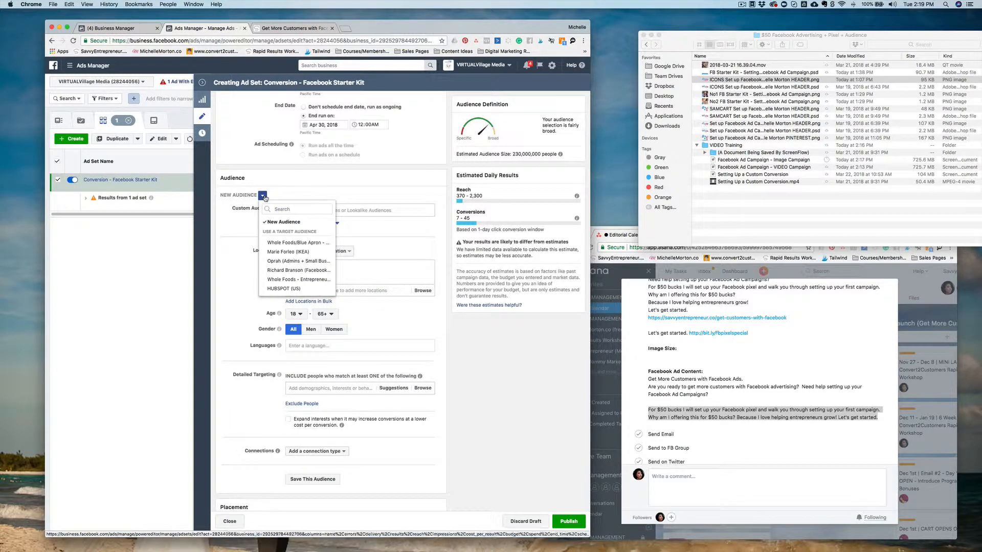
{"action": "mouse_move", "coordinate": [280, 244]}
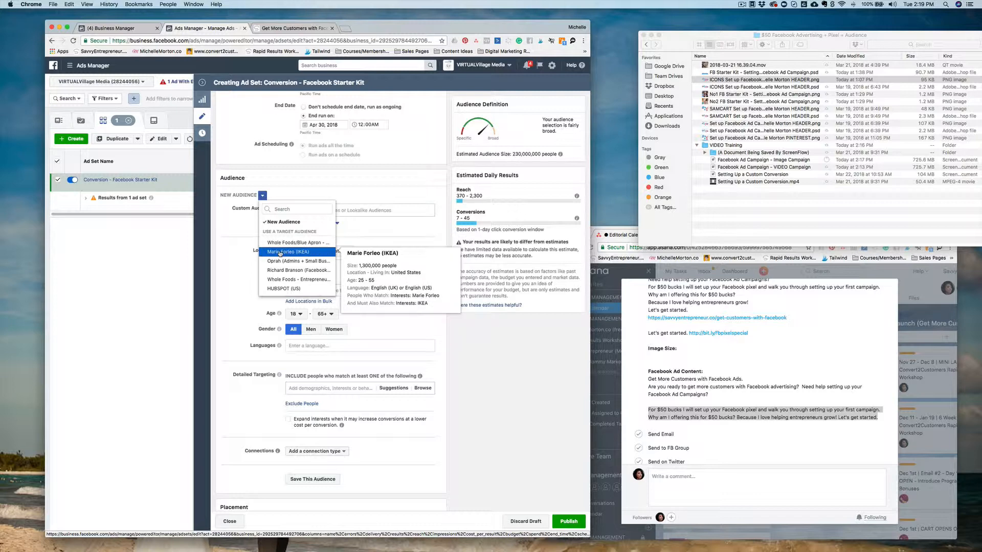
{"action": "left_click", "coordinate": [286, 210]}
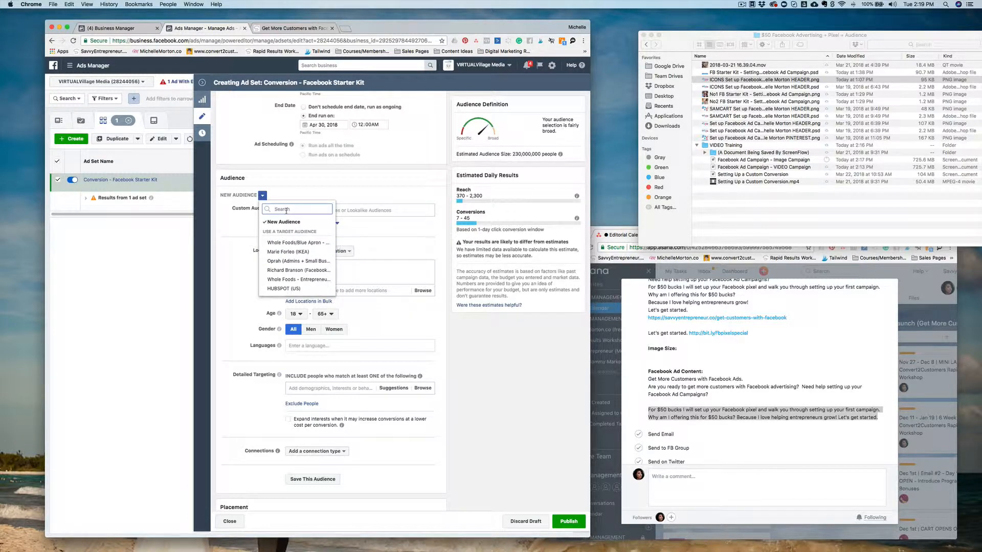
{"action": "type", "text": "amy"}
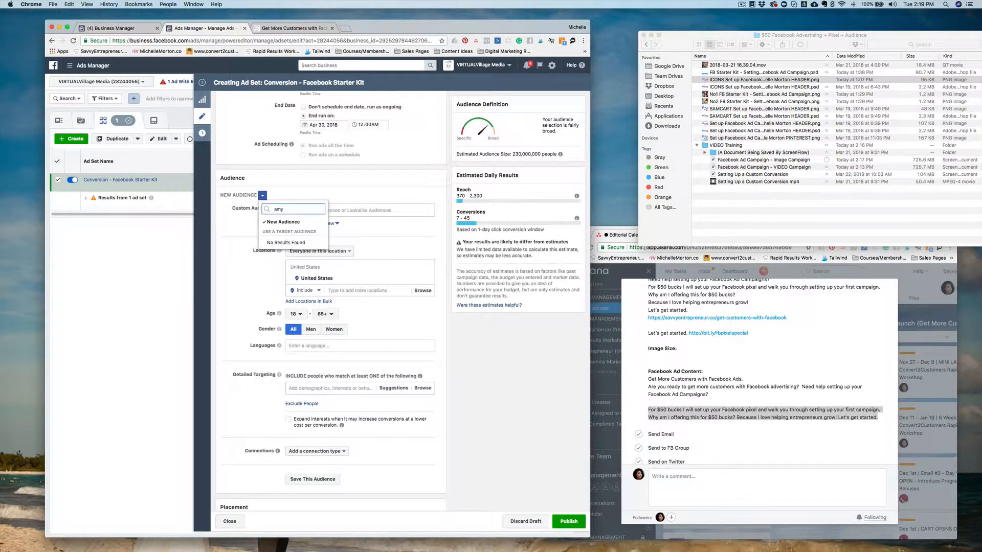
{"action": "key", "text": "BackSpace"}
{"action": "key", "text": "BackSpace"}
{"action": "key", "text": "BackSpace"}
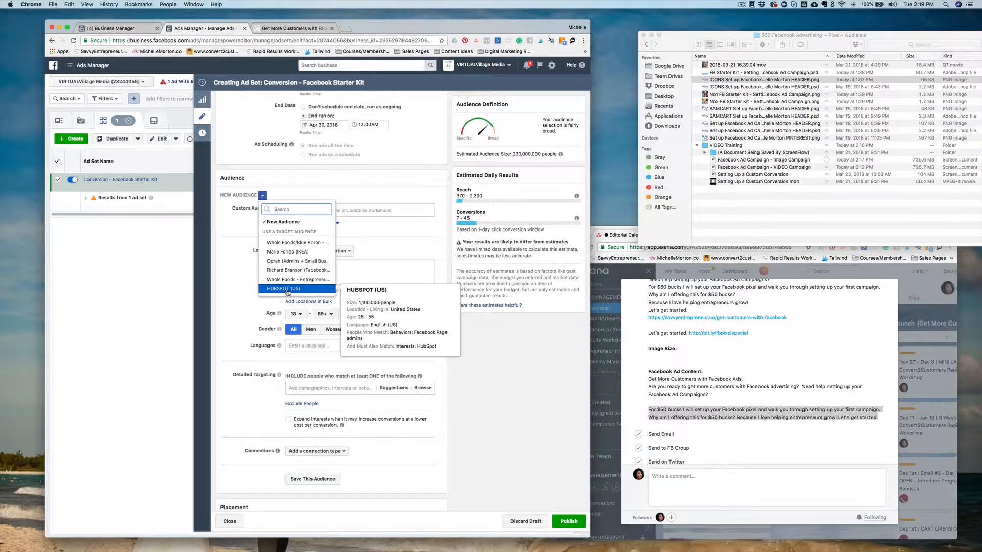
{"action": "left_click", "coordinate": [292, 252]}
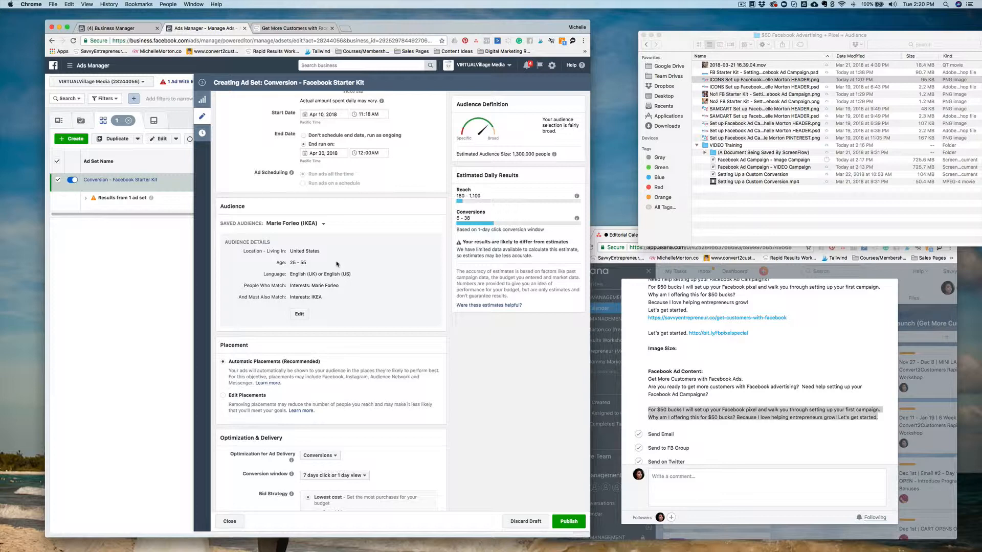
Target the ad set at the saved audience "Whole Foods/Blue Apron - Entrepreneurs (Small Biz) - copy".
{"action": "left_click", "coordinate": [323, 224]}
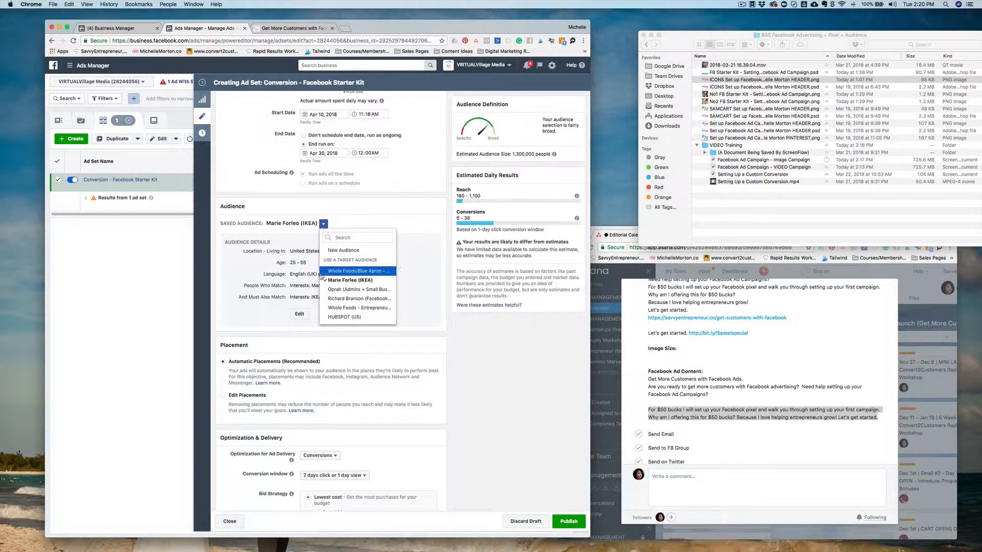
{"action": "mouse_move", "coordinate": [326, 273]}
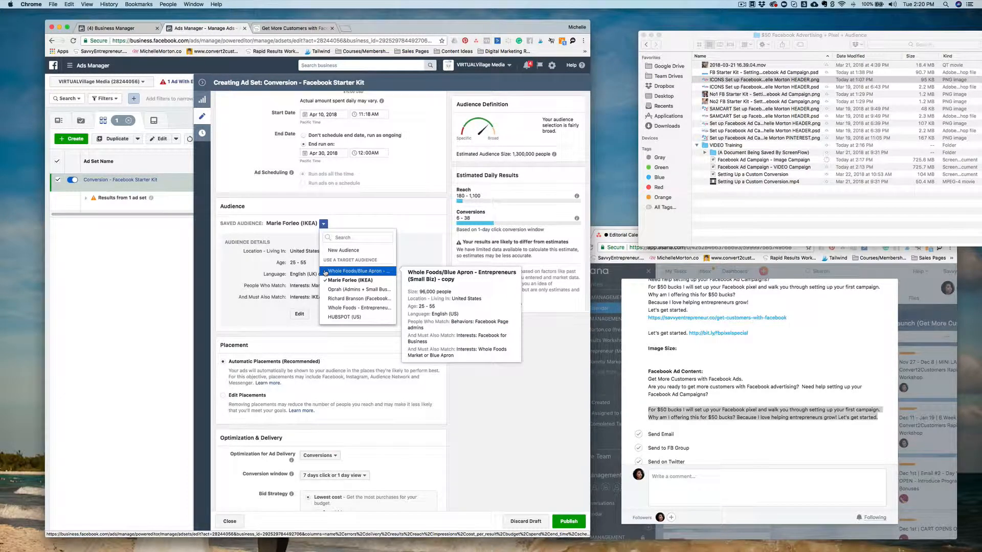
{"action": "left_click", "coordinate": [325, 272]}
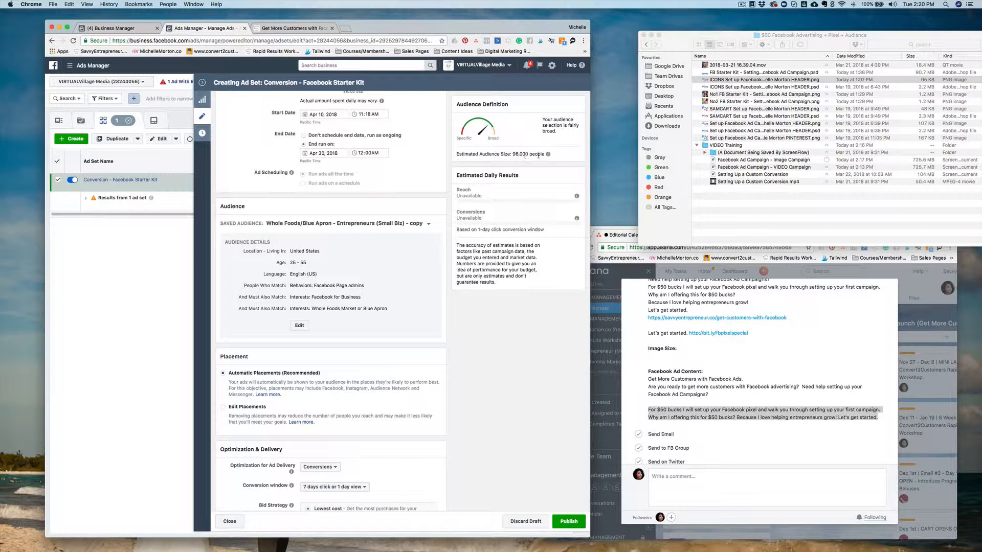
{"action": "mouse_move", "coordinate": [549, 156]}
Switch the ad set from automatic to edited placements and include the Instagram Stories placement.
{"action": "scroll", "coordinate": [339, 347], "scroll_direction": "down", "scroll_amount": 3}
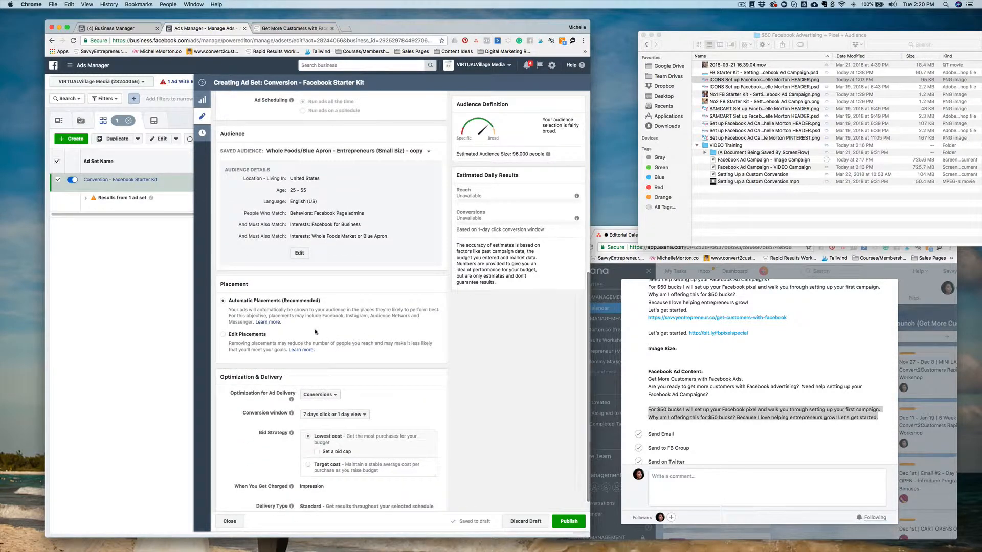
{"action": "left_click", "coordinate": [223, 334]}
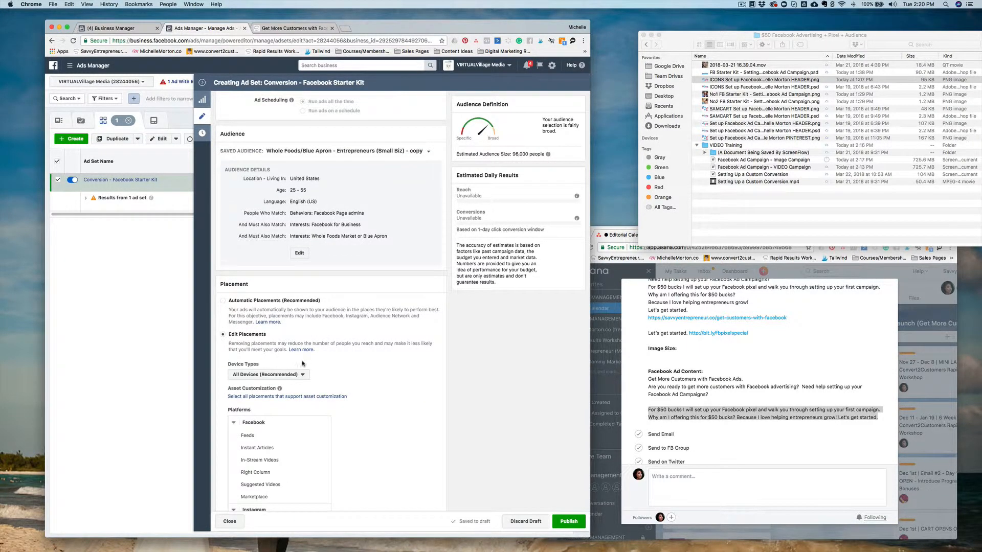
{"action": "scroll", "coordinate": [276, 317], "scroll_direction": "down", "scroll_amount": 5}
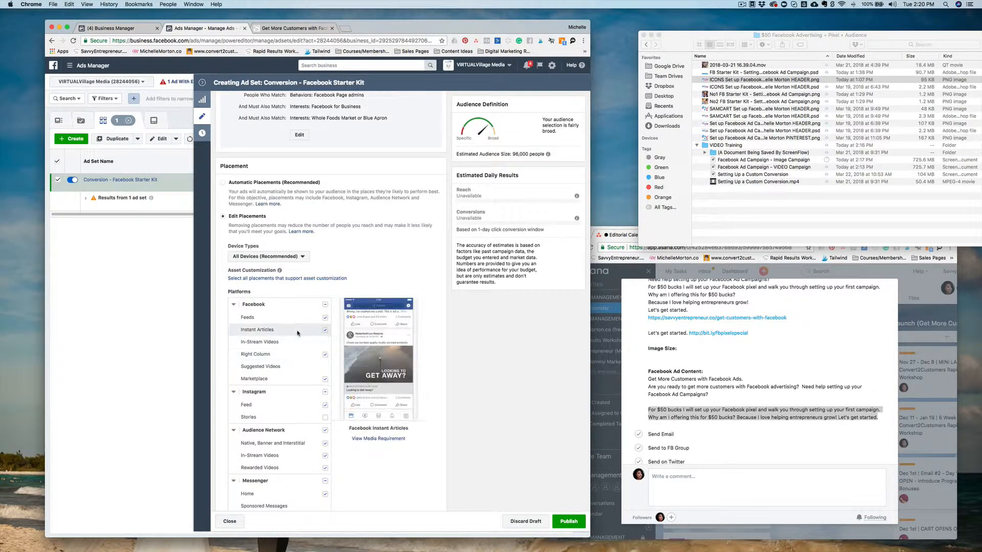
{"action": "scroll", "coordinate": [294, 328], "scroll_direction": "down", "scroll_amount": 1}
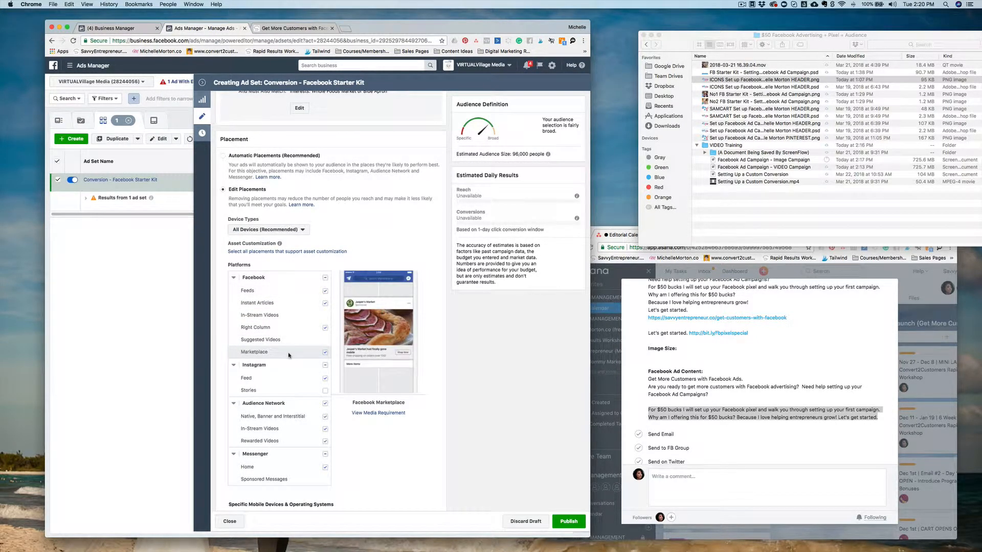
{"action": "scroll", "coordinate": [289, 356], "scroll_direction": "down", "scroll_amount": 2}
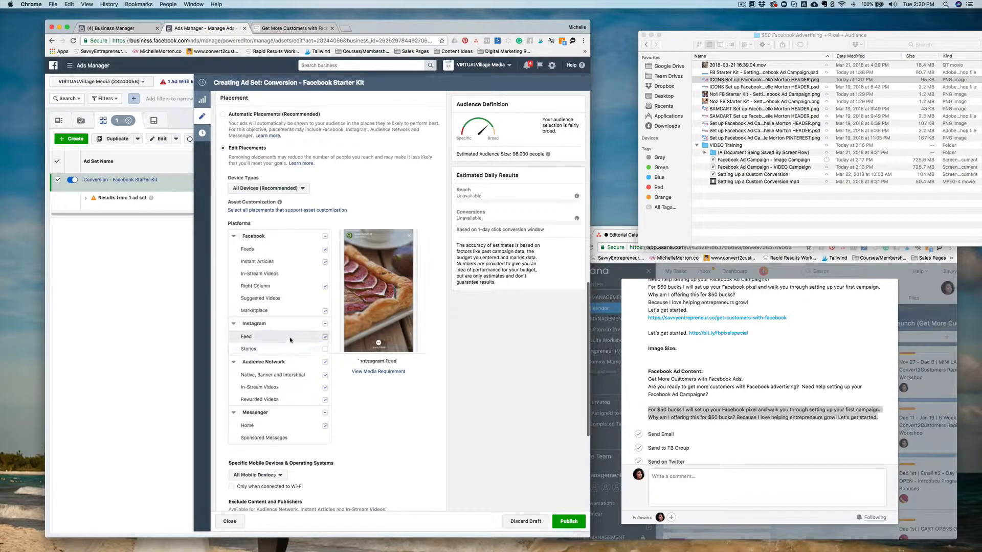
{"action": "left_click", "coordinate": [291, 348]}
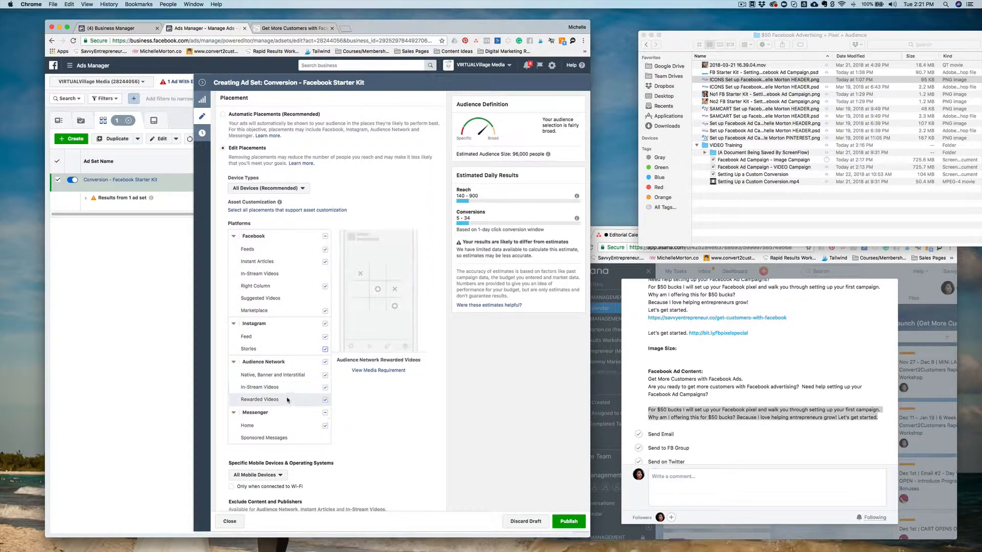
{"action": "scroll", "coordinate": [285, 409], "scroll_direction": "down", "scroll_amount": 5}
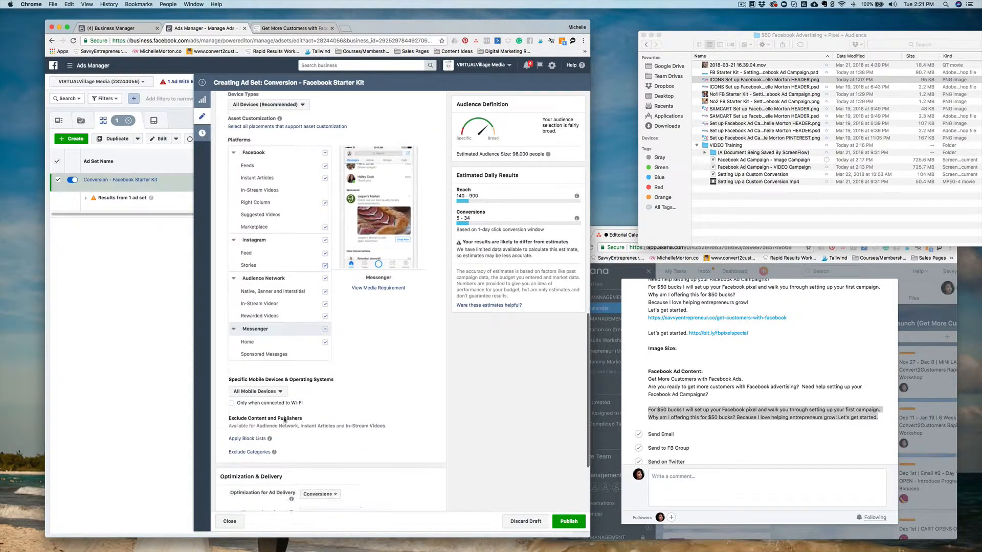
Close the ad set editor and rename the ad set "Whole Foods/Blue Apron - Conversion - Facebook Starter Kit", saving it to draft.
{"action": "scroll", "coordinate": [284, 420], "scroll_direction": "up", "scroll_amount": 9}
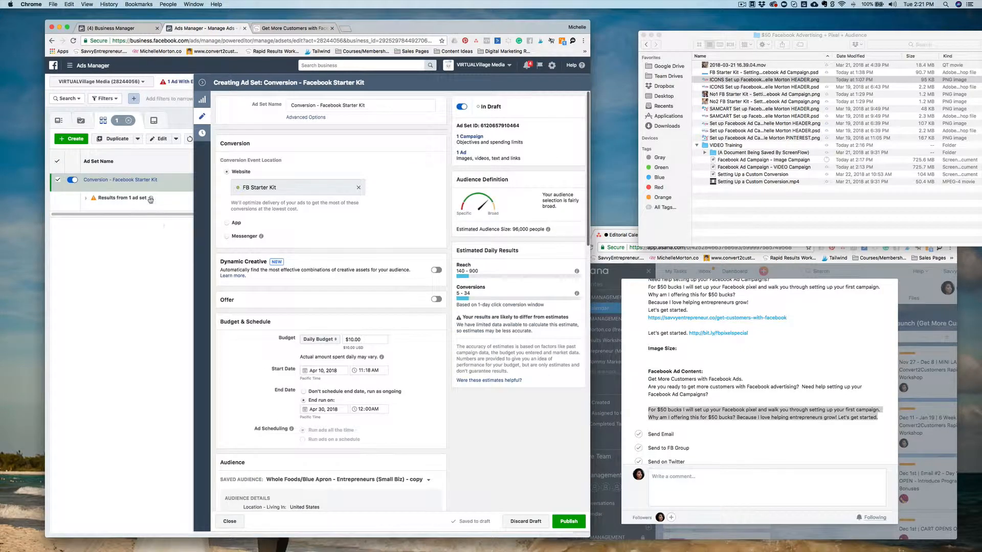
{"action": "scroll", "coordinate": [288, 280], "scroll_direction": "up", "scroll_amount": 9}
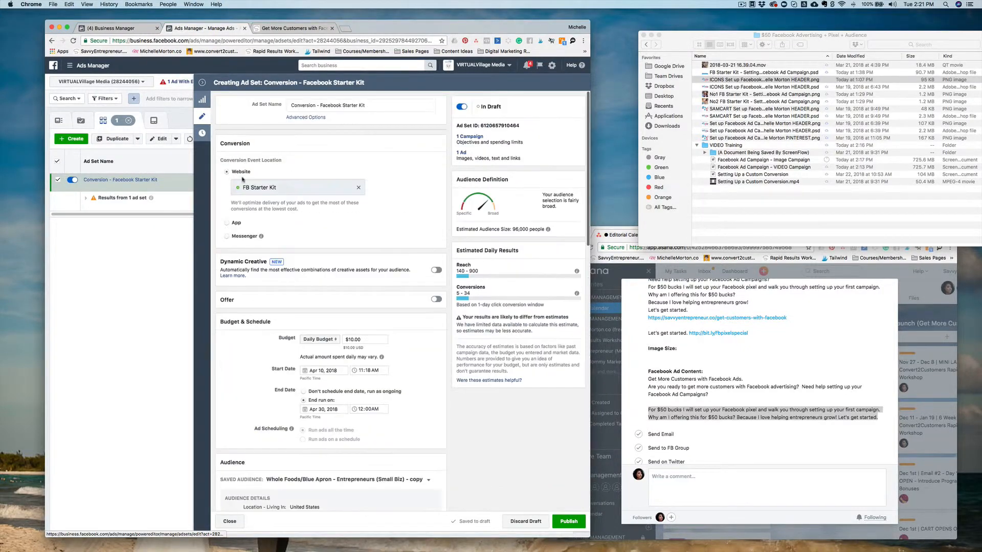
{"action": "left_click", "coordinate": [201, 84]}
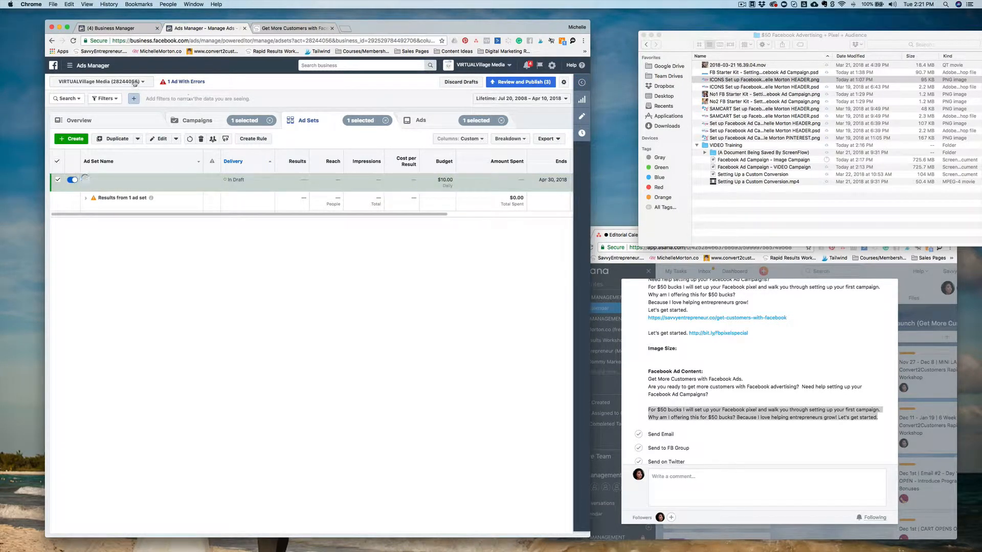
{"action": "left_click", "coordinate": [73, 41]}
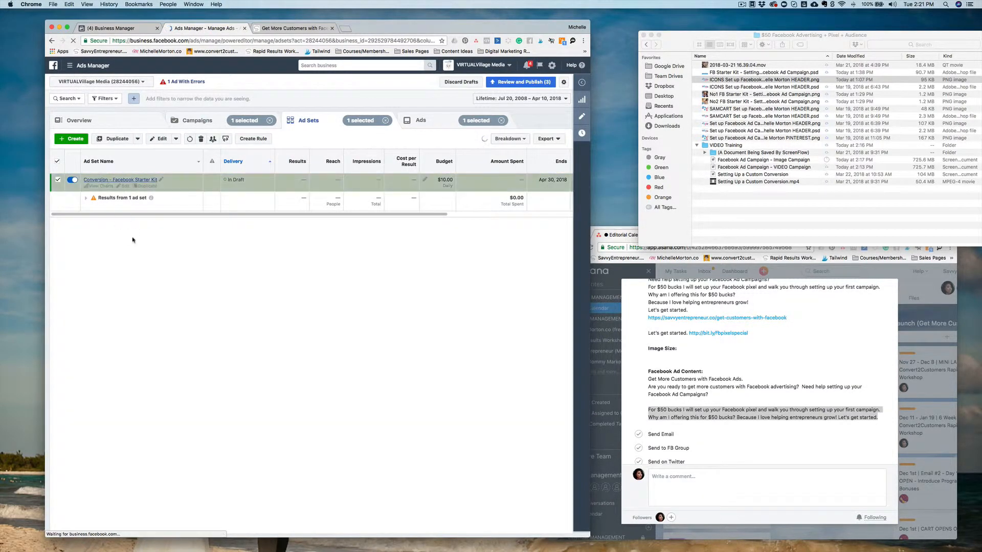
{"action": "left_click", "coordinate": [161, 180]}
{"action": "left_click", "coordinate": [100, 178]}
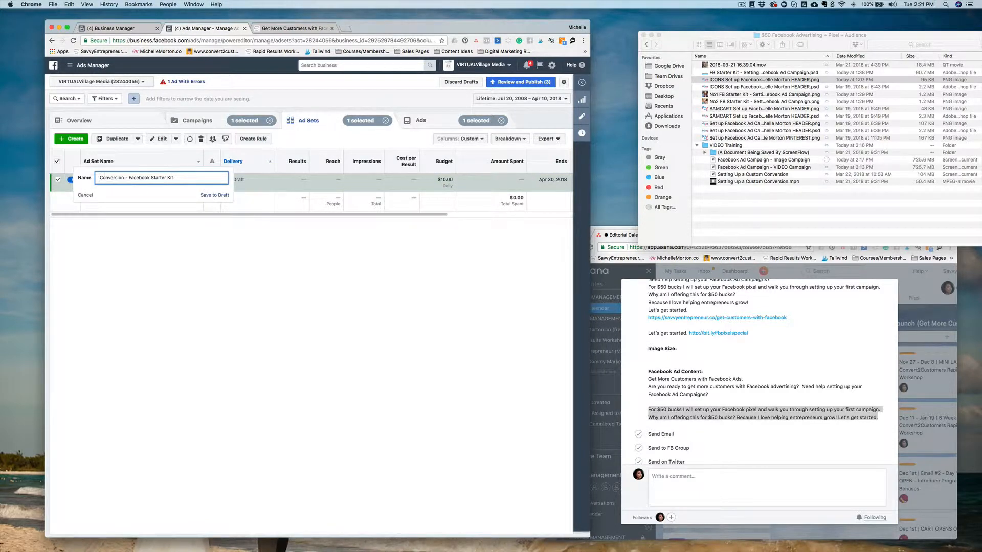
{"action": "type", "text": "Whole Foods/Blue Apron"}
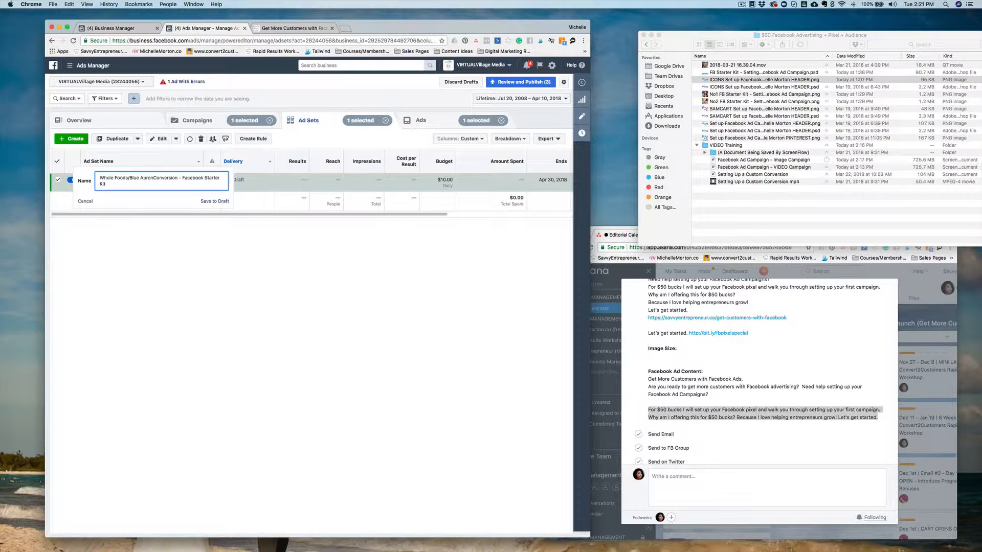
{"action": "type", "text": " -"}
{"action": "left_click", "coordinate": [217, 201]}
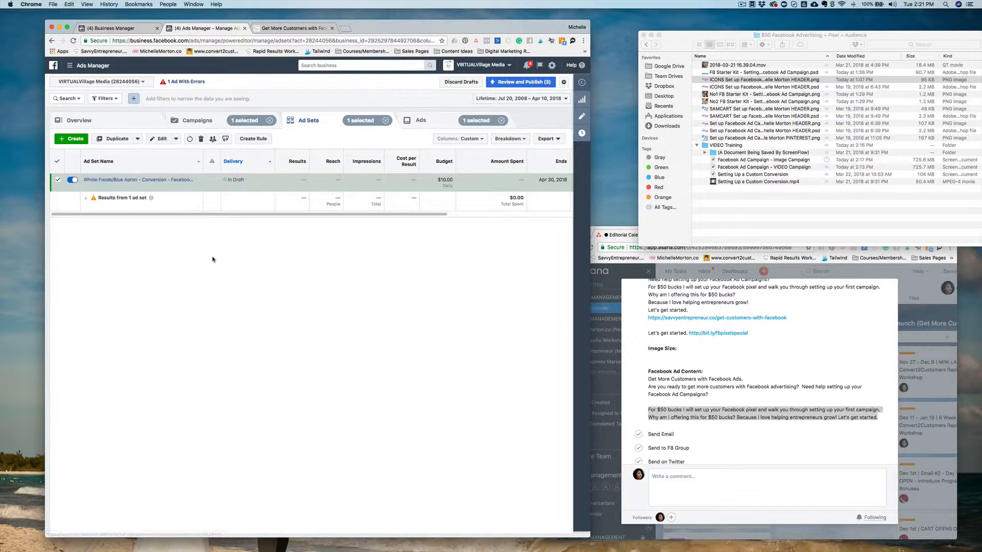
Open the ad set's ad for editing, set its Facebook Page to Savvy Entrepreneur, and open its image selection.
{"action": "left_click", "coordinate": [144, 181]}
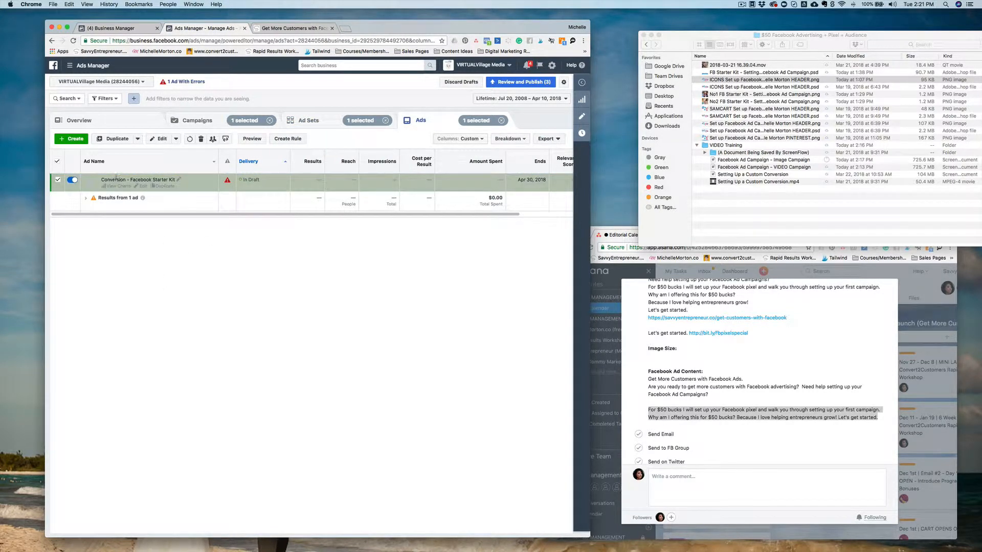
{"action": "left_click", "coordinate": [142, 187]}
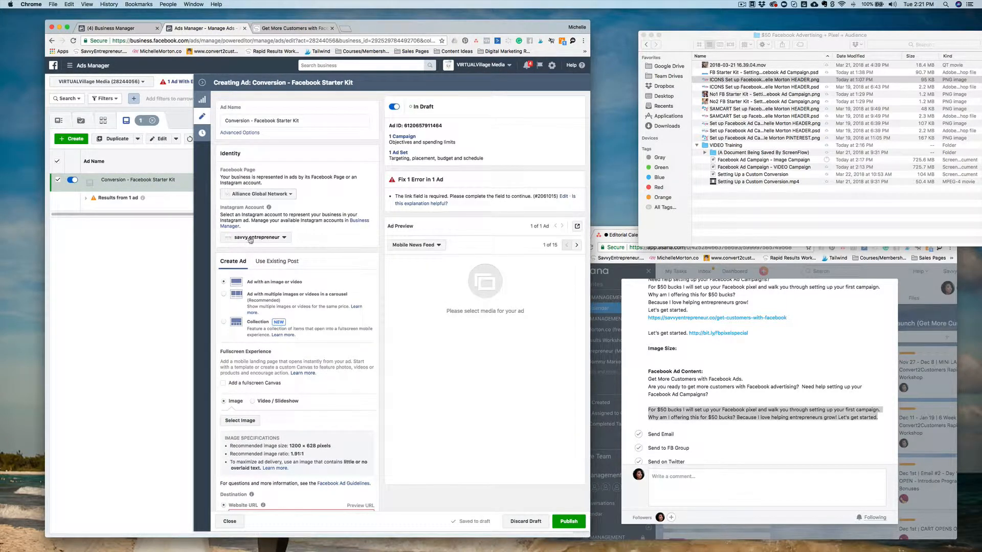
{"action": "left_click", "coordinate": [278, 195]}
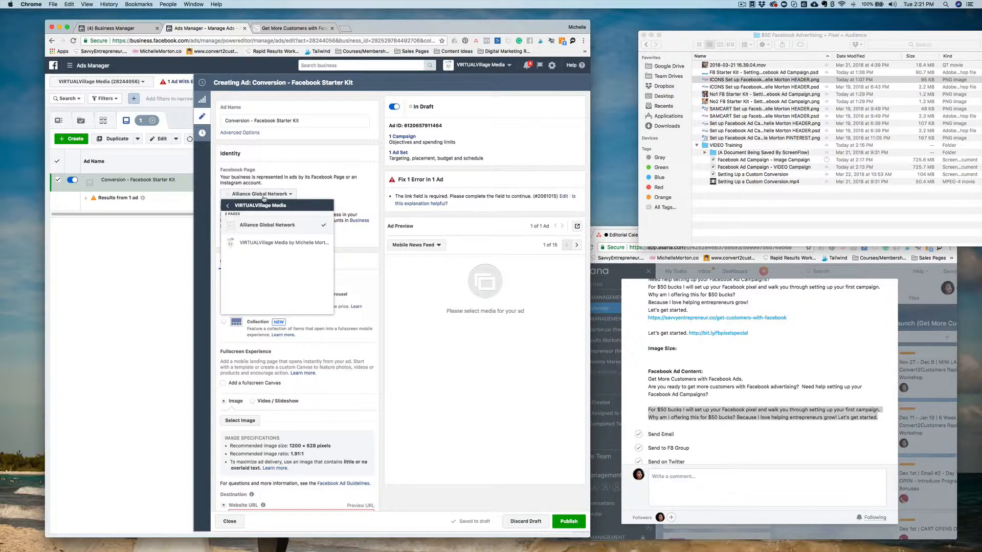
{"action": "left_click", "coordinate": [227, 208]}
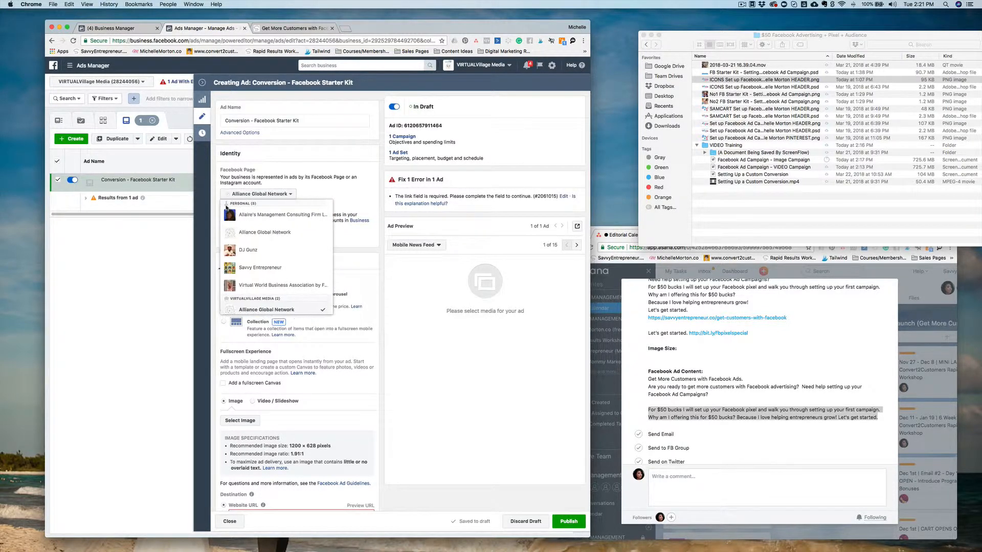
{"action": "left_click", "coordinate": [243, 272]}
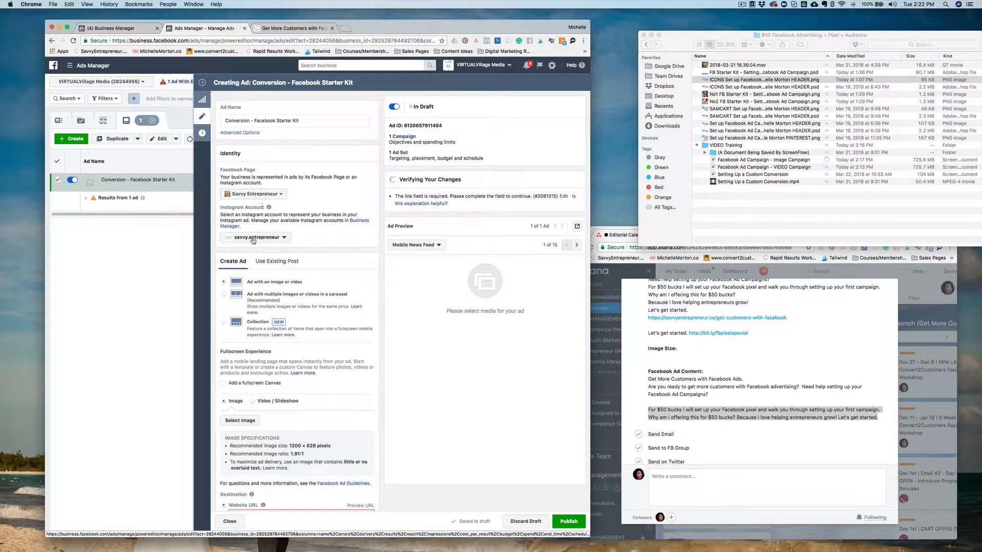
{"action": "scroll", "coordinate": [258, 299], "scroll_direction": "down", "scroll_amount": 3}
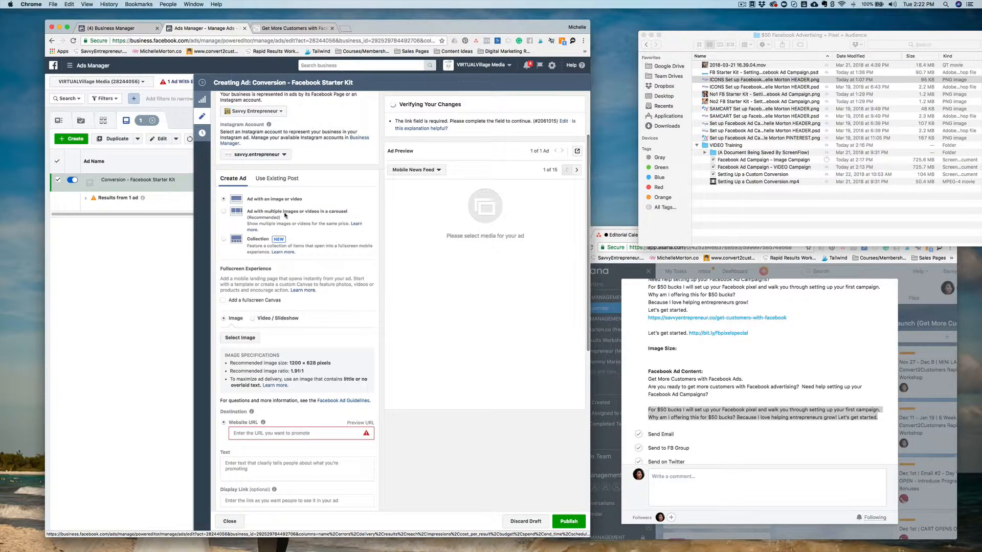
{"action": "left_click", "coordinate": [253, 338]}
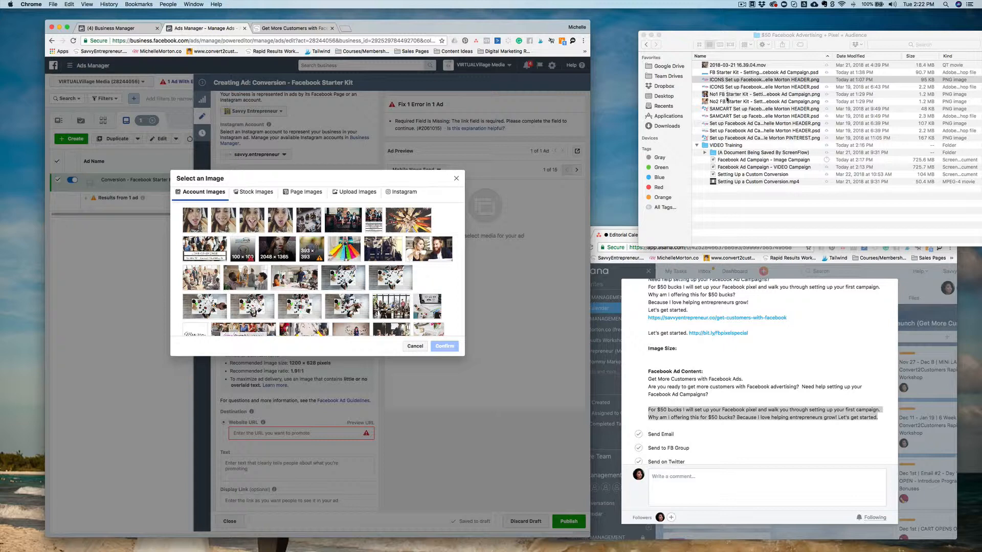
Preview the file "No1 FB Starter Kit - Setting Up Your Facebook Ad Campaign.png" from Finder and close it.
{"action": "left_click", "coordinate": [725, 125]}
{"action": "left_click", "coordinate": [725, 125]}
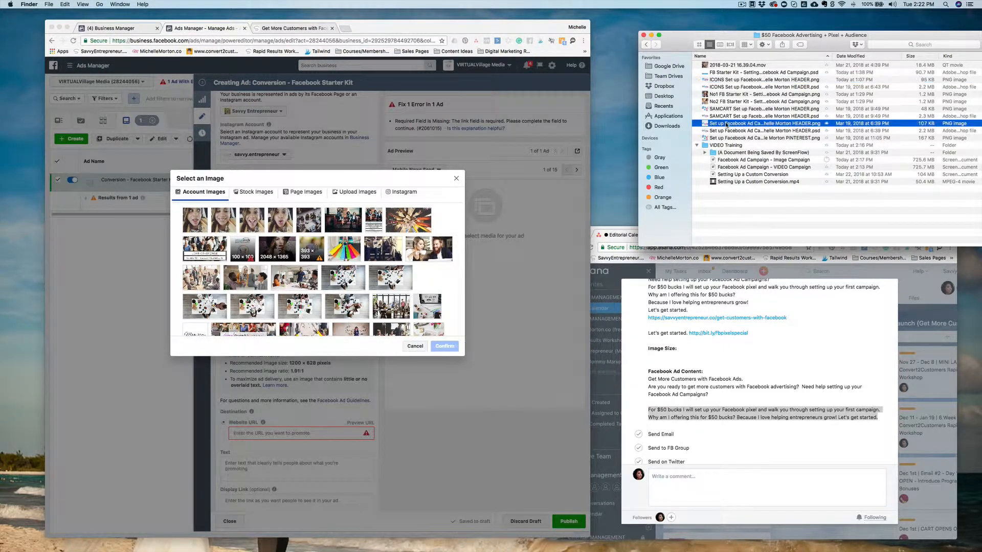
{"action": "left_click", "coordinate": [726, 95]}
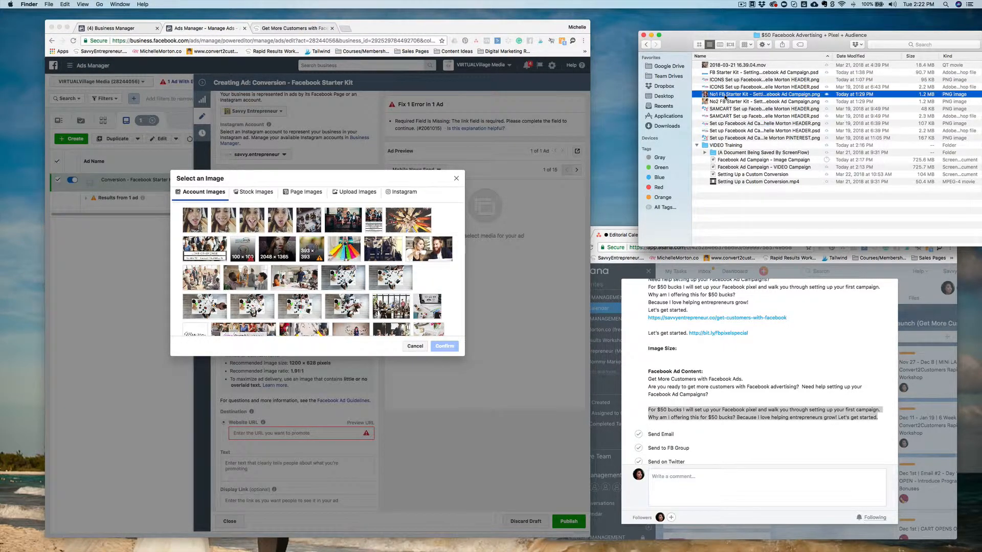
{"action": "double_click", "coordinate": [725, 95]}
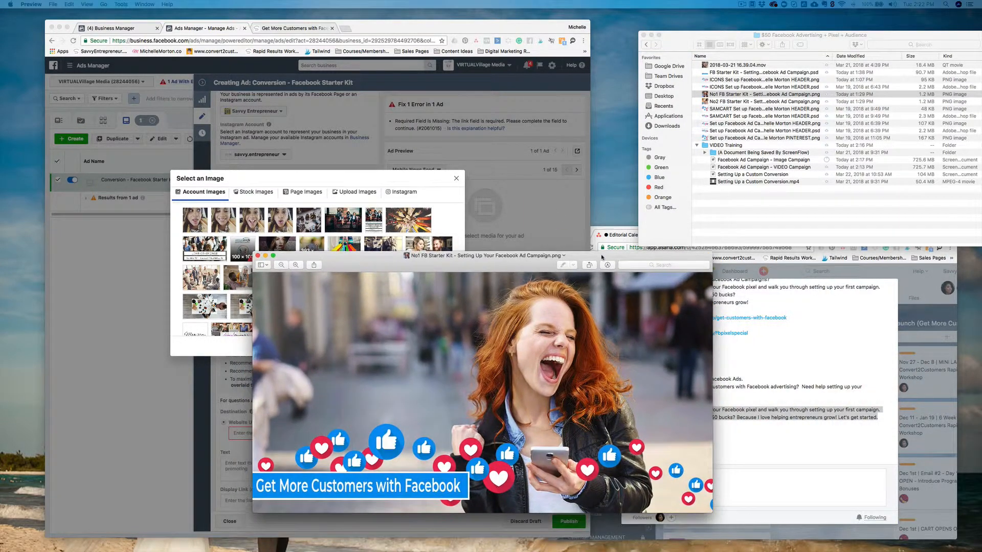
{"action": "left_click_drag", "start_coordinate": [603, 258], "coordinate": [588, 53]}
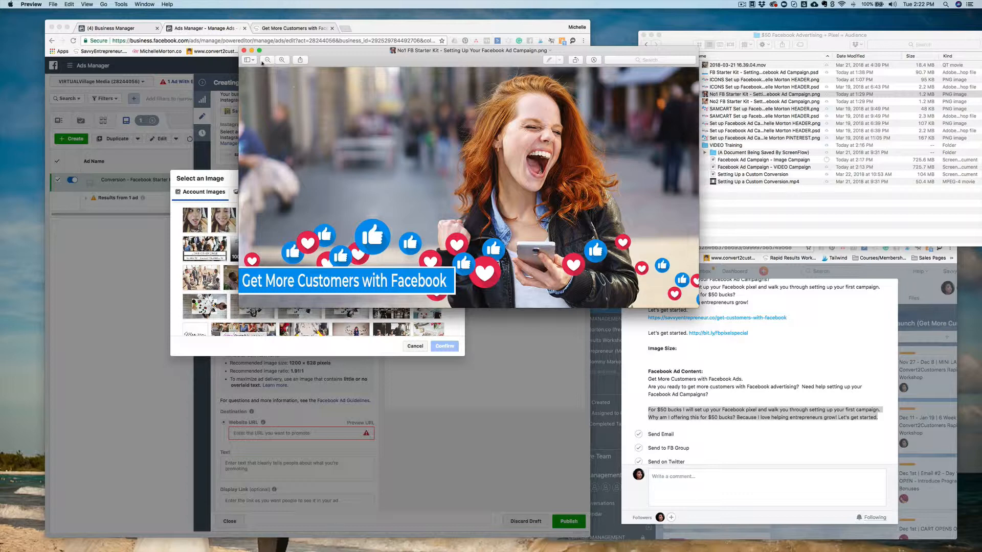
{"action": "left_click", "coordinate": [244, 50]}
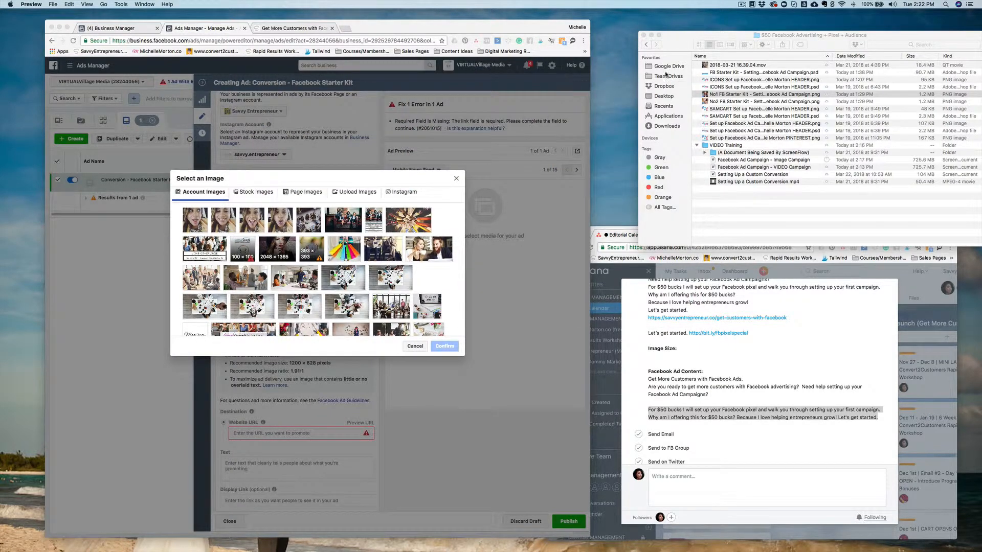
Preview the No2 FB Starter Kit image, compare it side by side with the No1 image, and close both previews.
{"action": "left_click", "coordinate": [729, 102]}
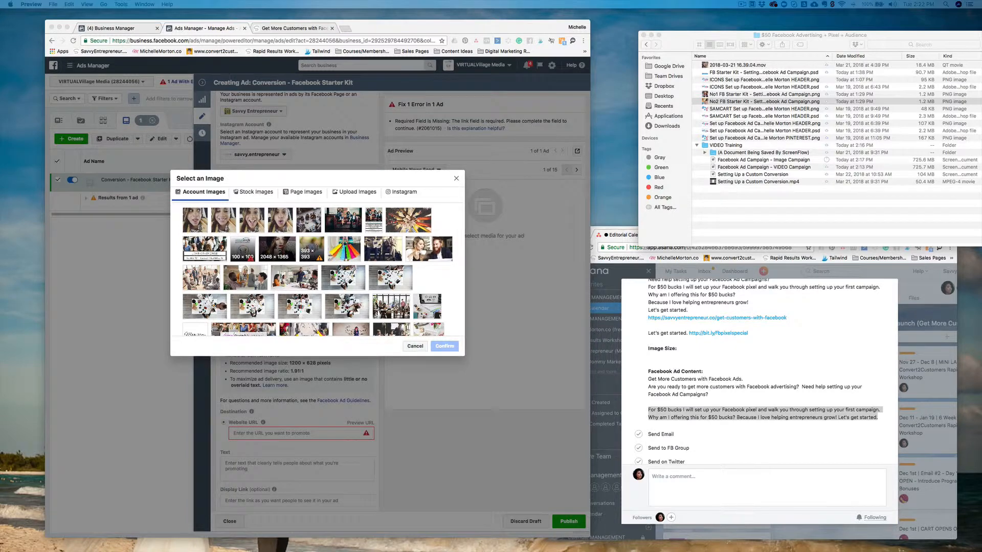
{"action": "left_click_drag", "start_coordinate": [316, 200], "coordinate": [336, 50]}
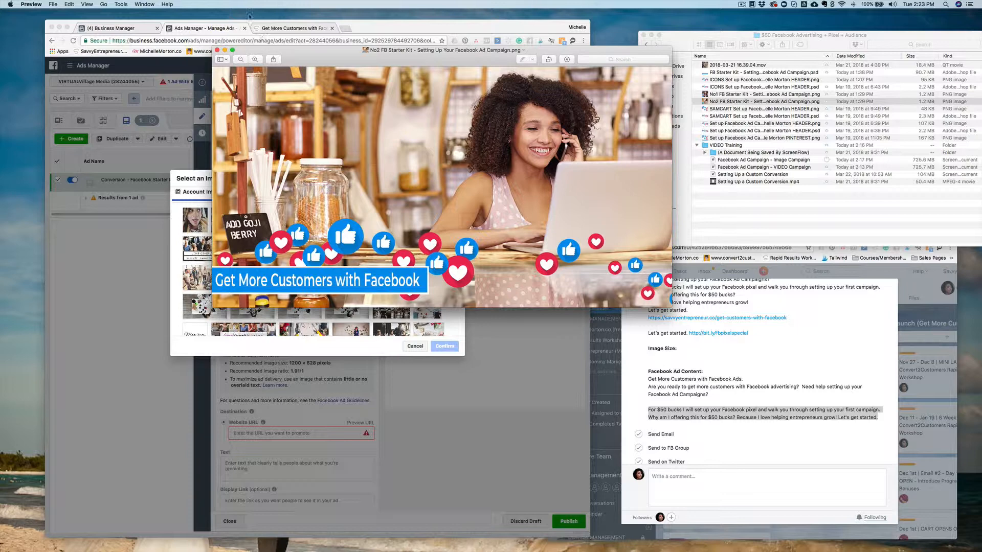
{"action": "left_click_drag", "start_coordinate": [301, 46], "coordinate": [120, 19]}
{"action": "left_click", "coordinate": [753, 47]}
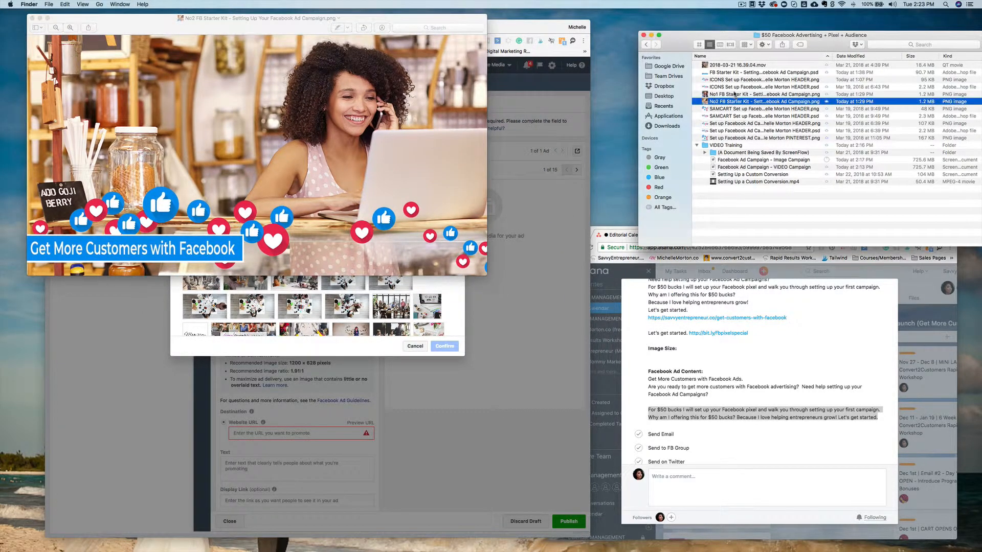
{"action": "left_click", "coordinate": [743, 95]}
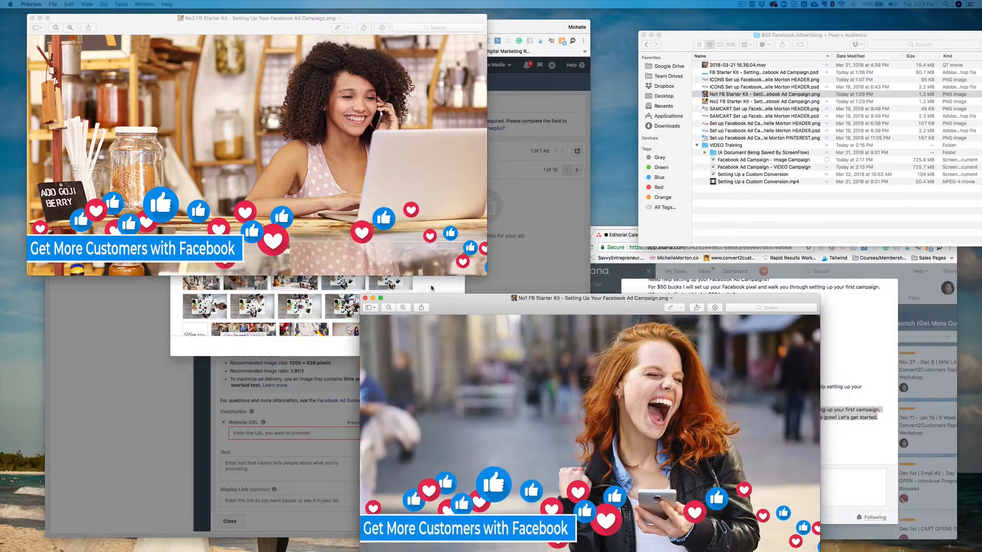
{"action": "left_click_drag", "start_coordinate": [435, 296], "coordinate": [568, 252]}
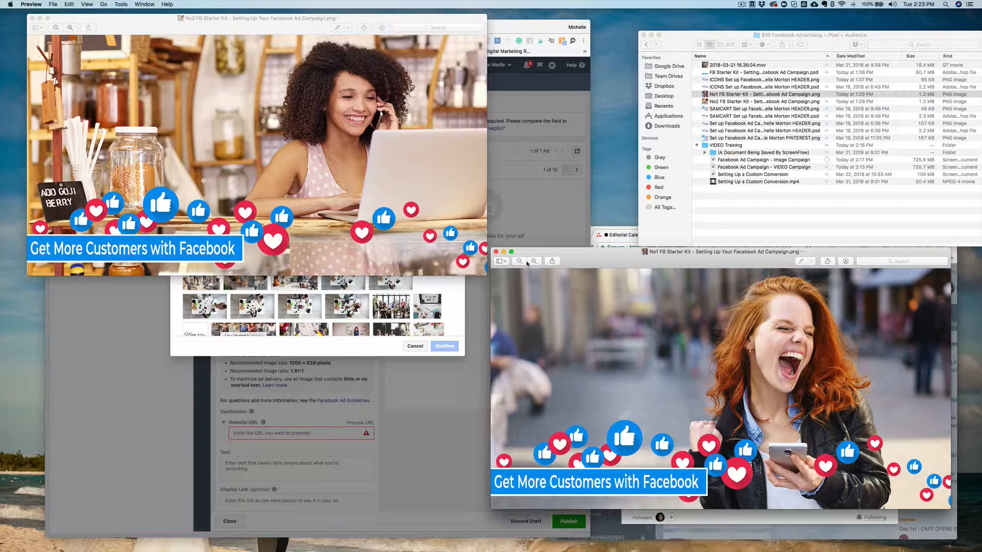
{"action": "left_click", "coordinate": [495, 251]}
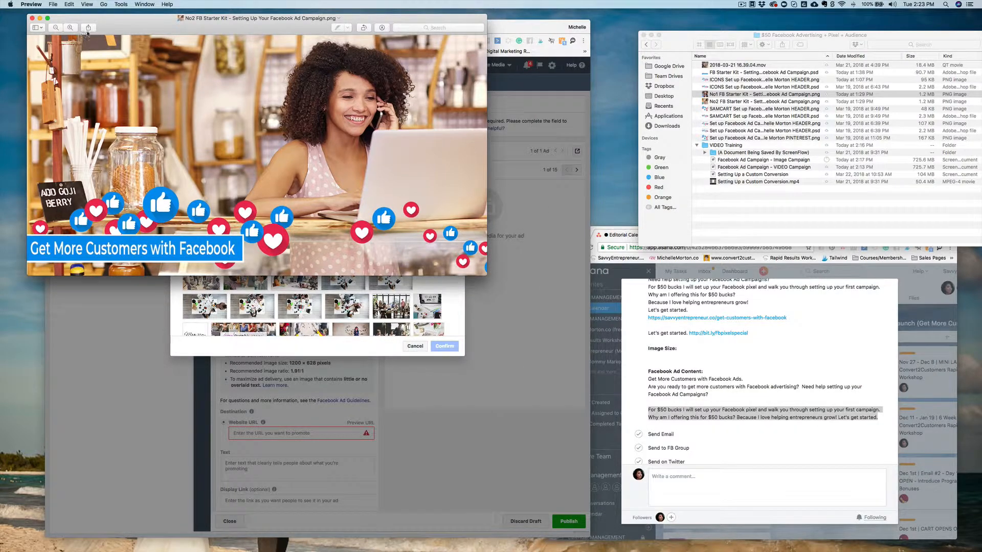
{"action": "left_click", "coordinate": [33, 18]}
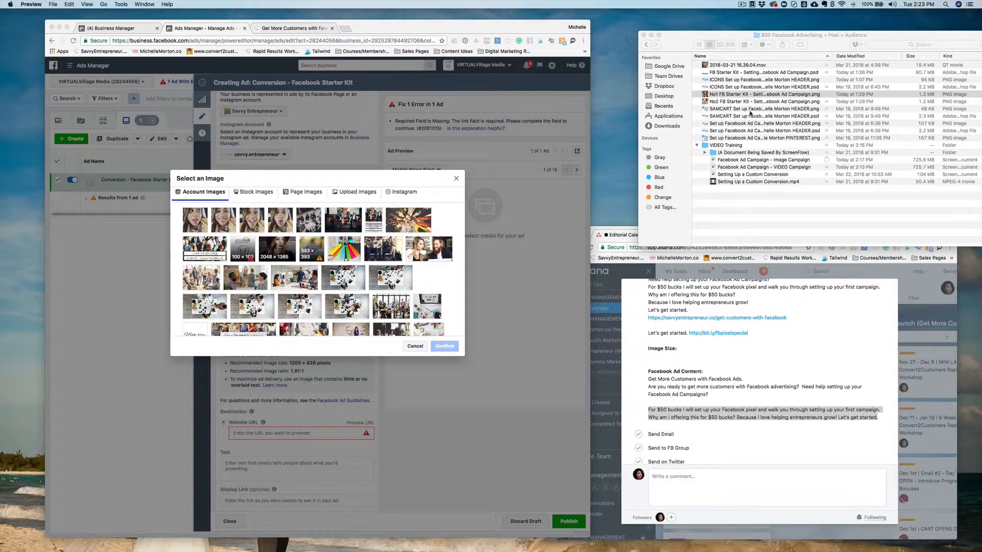
Upload "No1 FB Starter Kit - Setting Up Your Facebook Ad Campaign.png" from the Finder folder and confirm it as the ad image.
{"action": "left_click", "coordinate": [326, 195]}
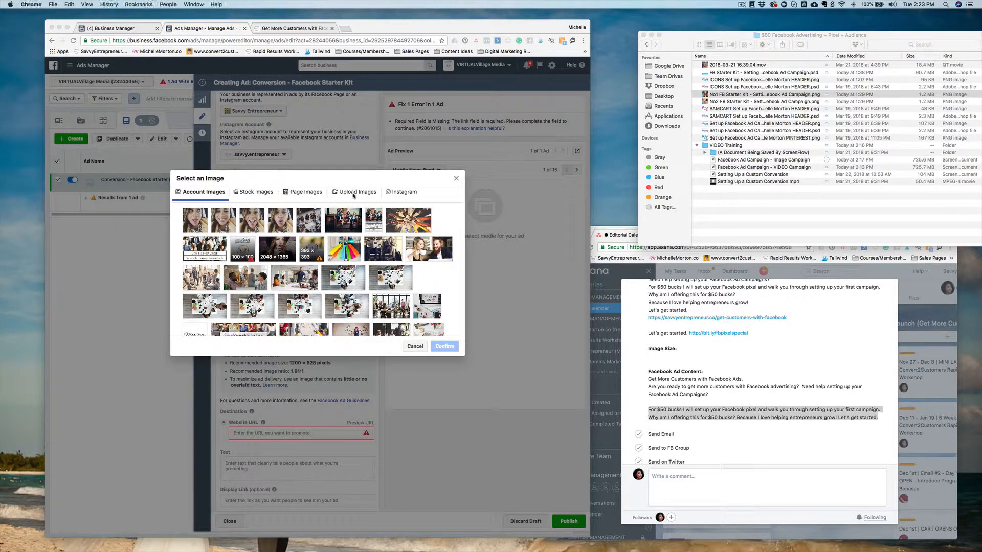
{"action": "left_click", "coordinate": [358, 192]}
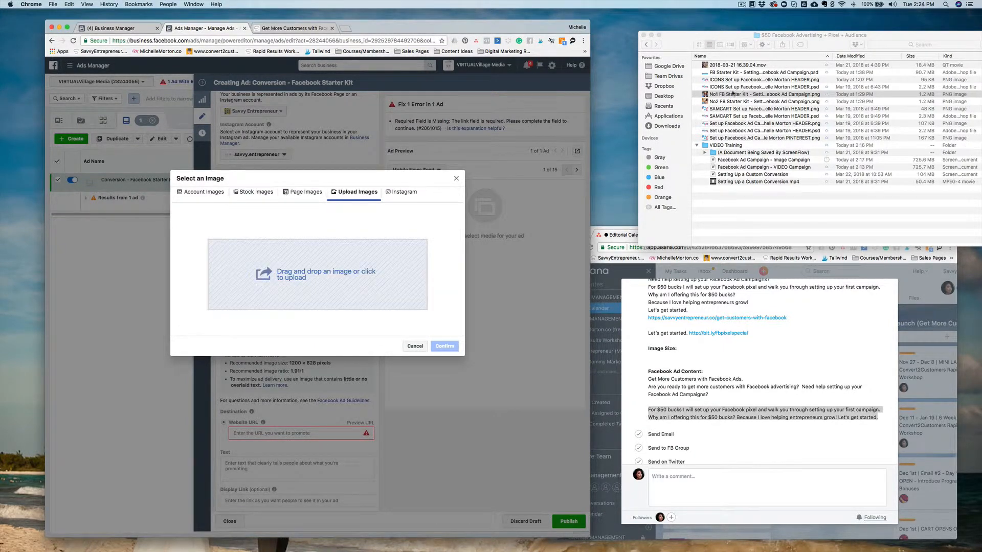
{"action": "left_click_drag", "start_coordinate": [725, 95], "coordinate": [336, 295]}
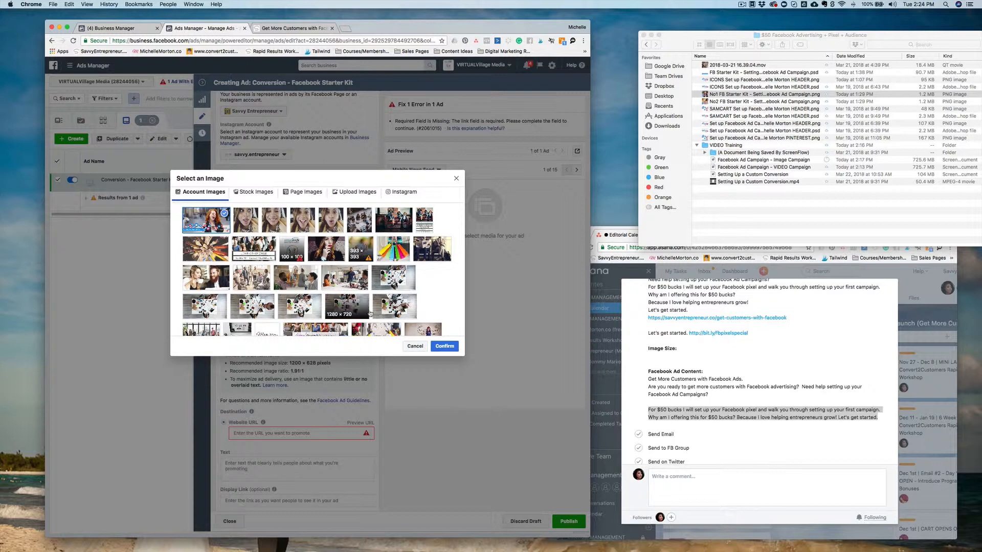
{"action": "left_click", "coordinate": [444, 347]}
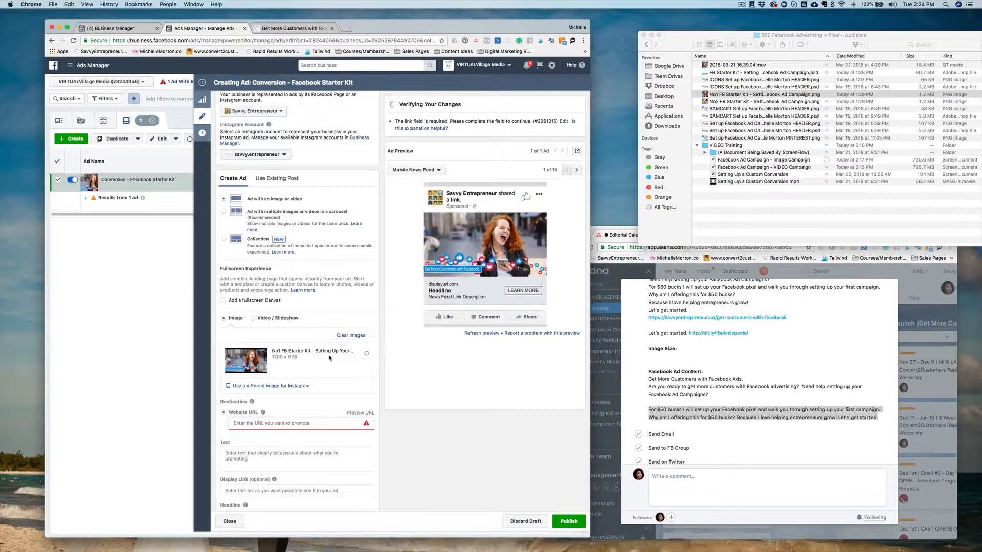
Crop the ad image's Instagram version to a square framed on the laughing woman and the right part of the photo.
{"action": "left_click", "coordinate": [295, 388]}
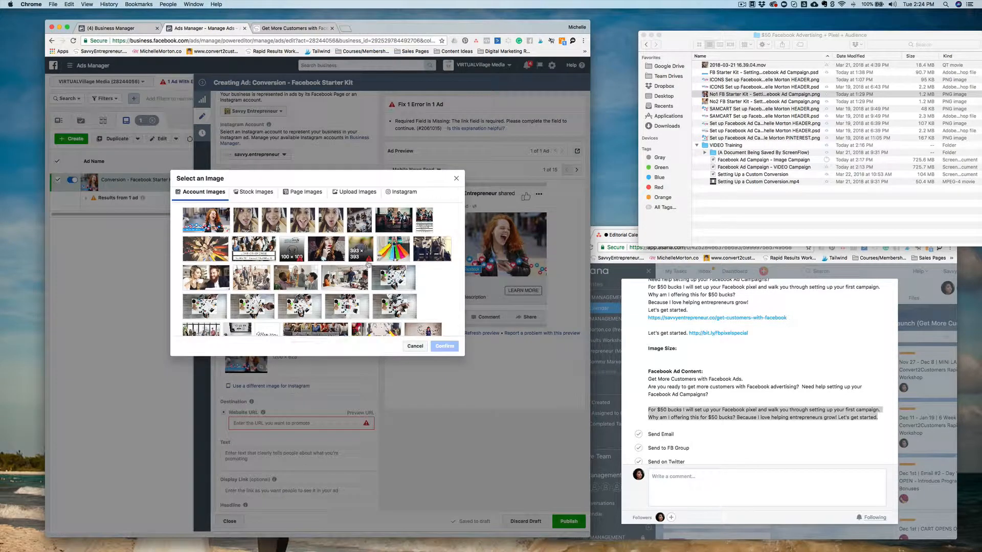
{"action": "left_click", "coordinate": [457, 179]}
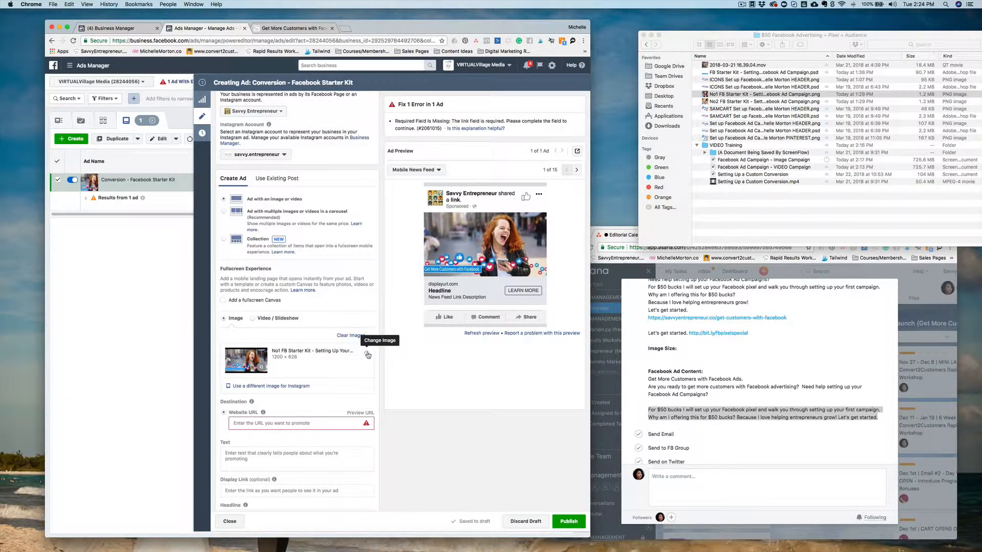
{"action": "left_click", "coordinate": [260, 366]}
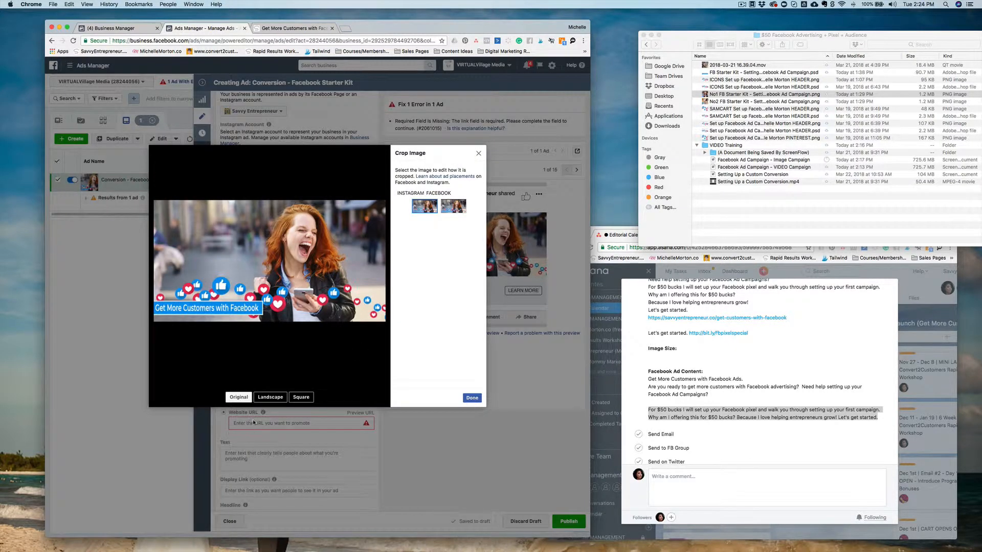
{"action": "left_click", "coordinate": [300, 397]}
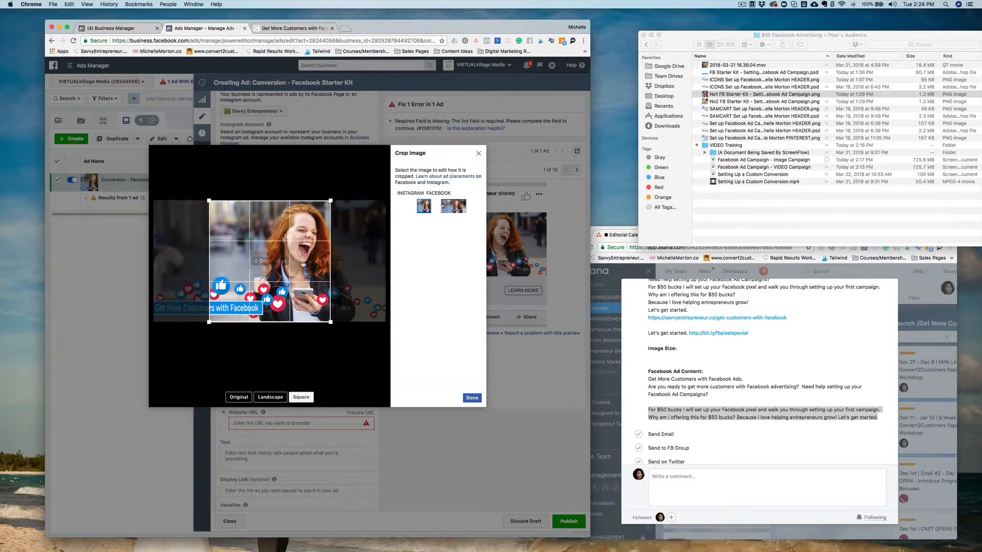
{"action": "left_click_drag", "start_coordinate": [305, 269], "coordinate": [356, 268]}
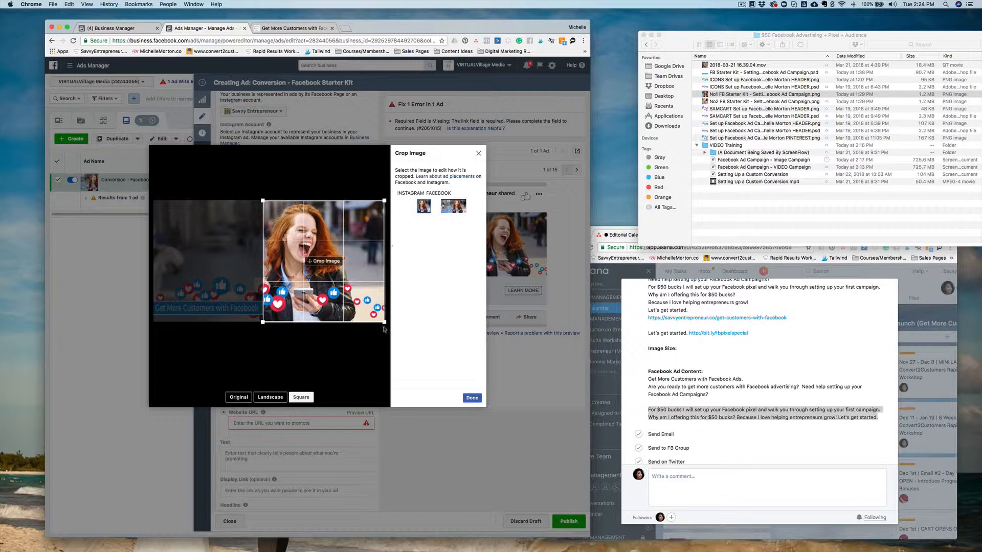
{"action": "left_click_drag", "start_coordinate": [379, 324], "coordinate": [382, 320]}
{"action": "left_click", "coordinate": [472, 399]}
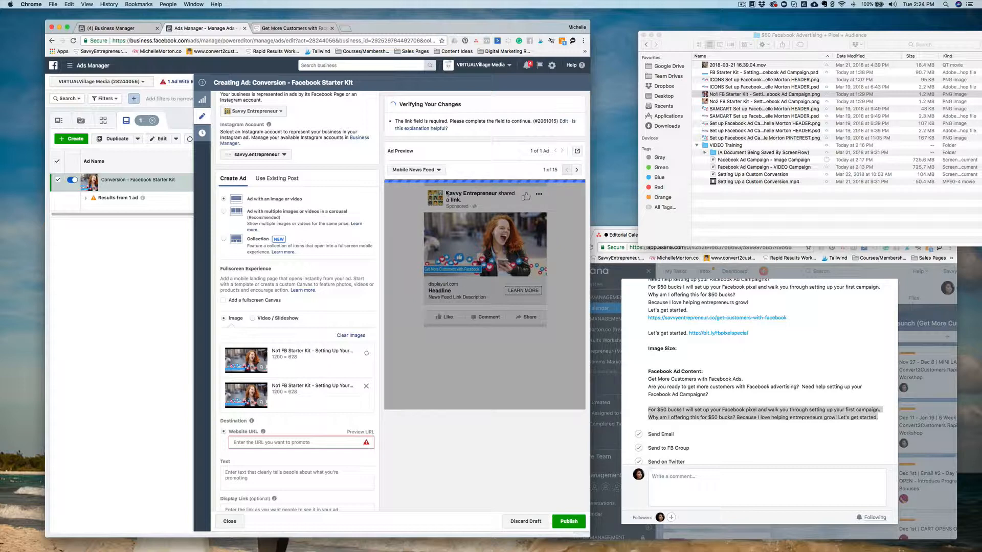
Switch the ad preview to the Instagram Feed placement to check the cropped image.
{"action": "left_click", "coordinate": [437, 169]}
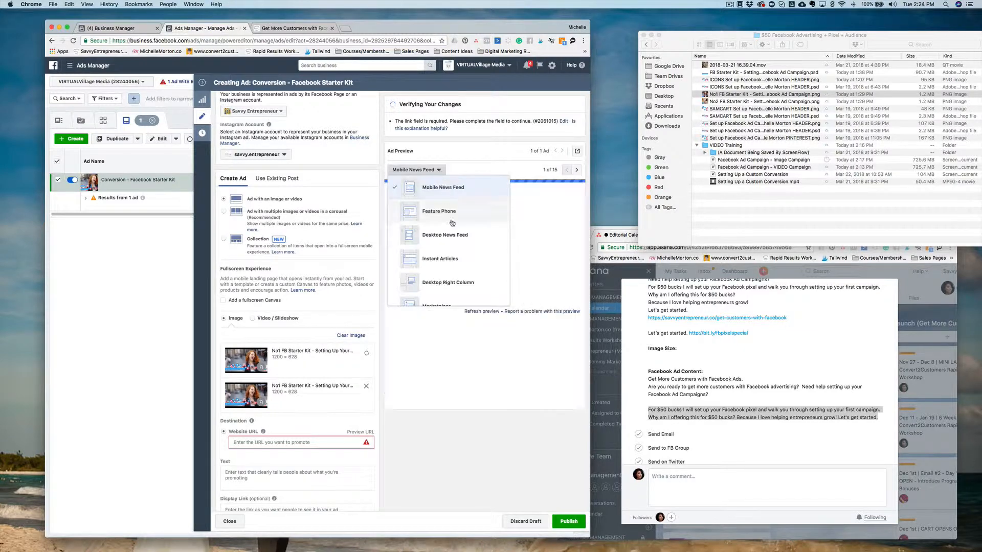
{"action": "scroll", "coordinate": [452, 256], "scroll_direction": "down", "scroll_amount": 3}
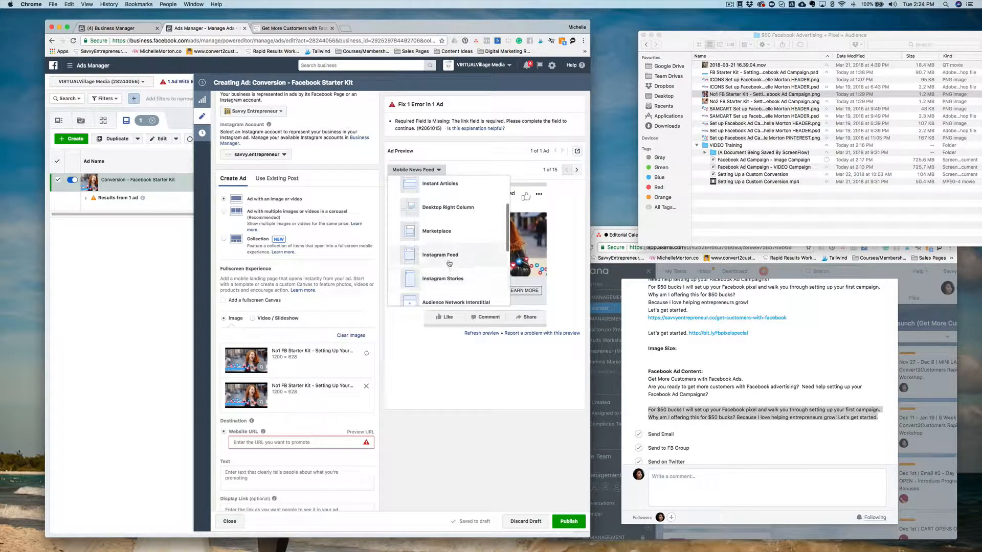
{"action": "left_click", "coordinate": [450, 263]}
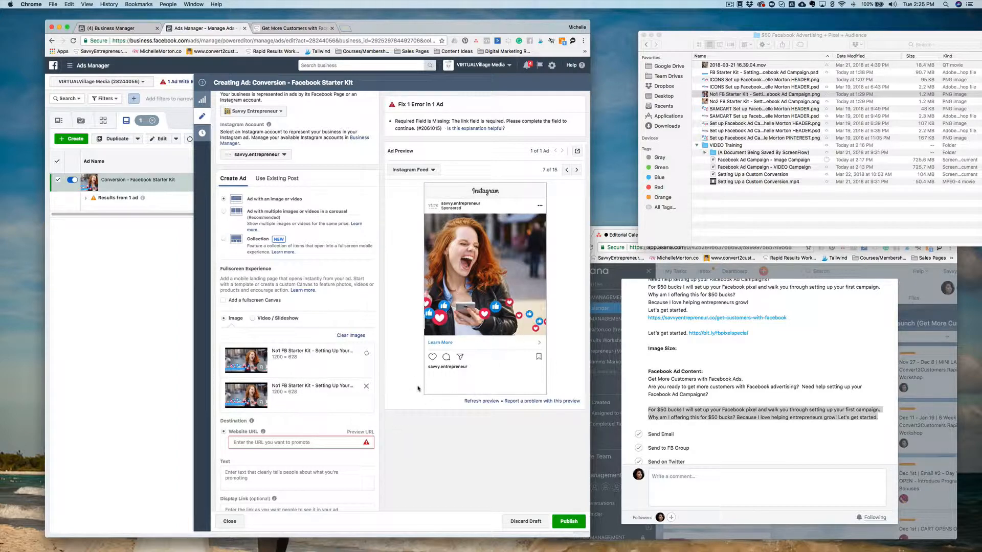
{"action": "scroll", "coordinate": [358, 394], "scroll_direction": "down", "scroll_amount": 5}
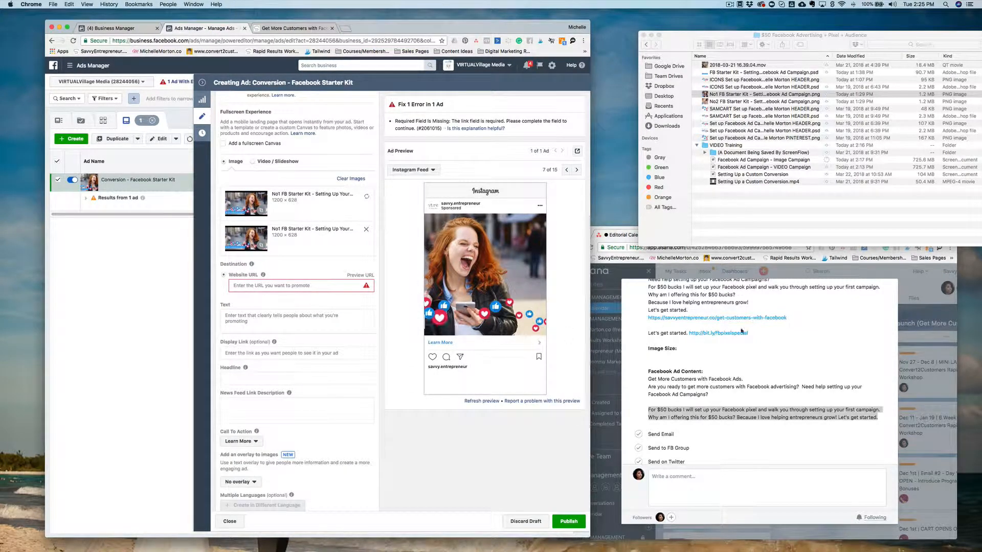
{"action": "left_click", "coordinate": [777, 328]}
{"action": "left_click_drag", "start_coordinate": [787, 318], "coordinate": [642, 322]}
{"action": "key", "text": "super+c"}
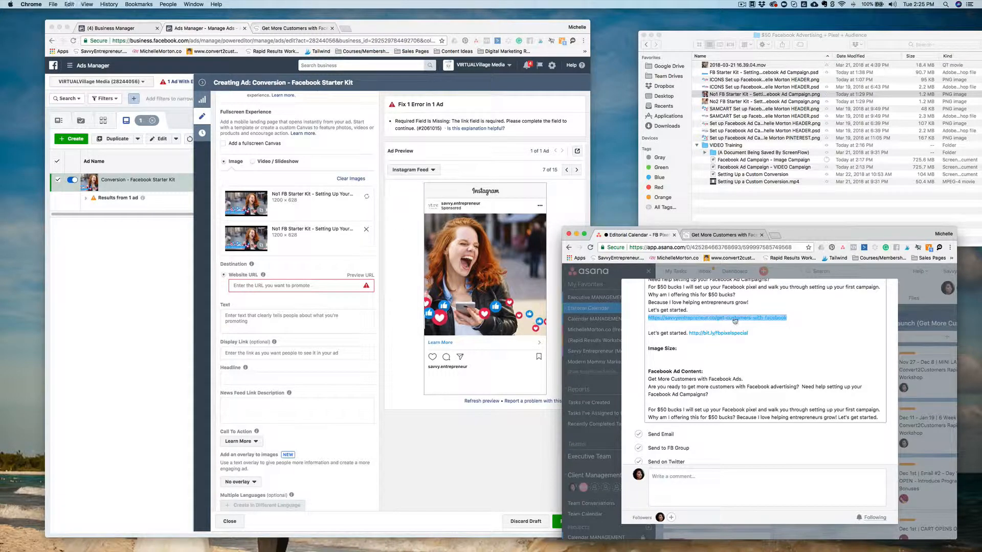
{"action": "left_click", "coordinate": [732, 321]}
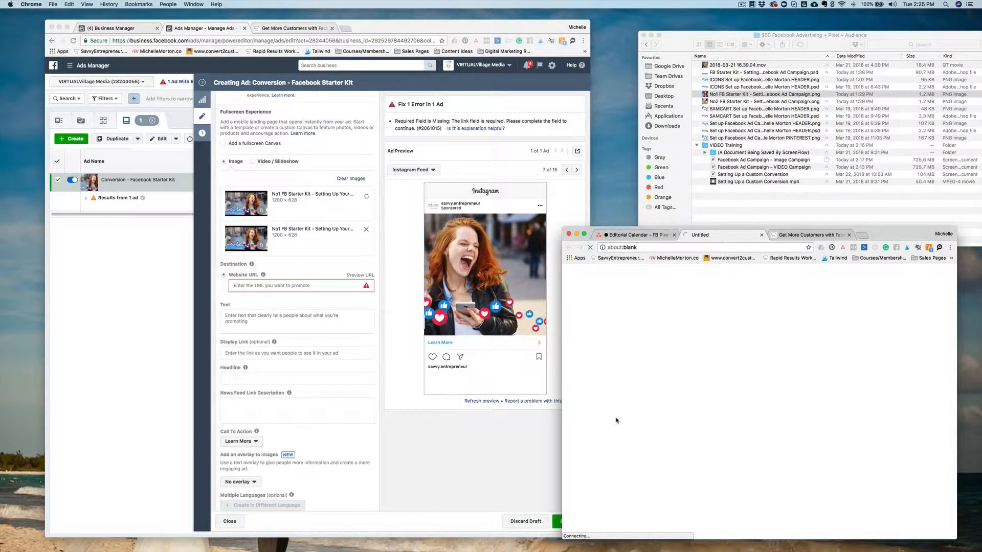
{"action": "left_click", "coordinate": [301, 287]}
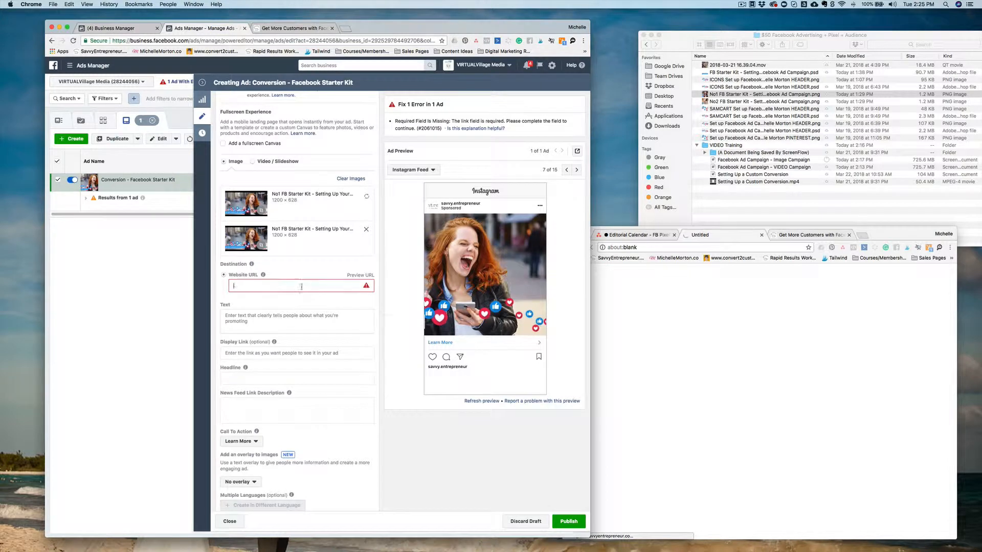
{"action": "key", "text": "super+v"}
Fill the ad's Text with the Asana ad copy from "Are you ready to get more customers" through "Let's get started.".
{"action": "left_click", "coordinate": [317, 328]}
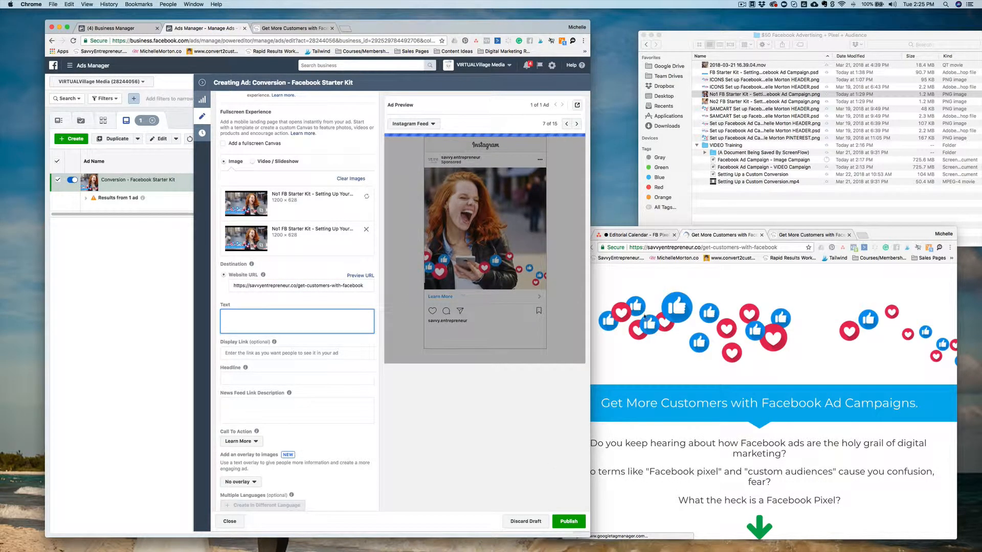
{"action": "left_click", "coordinate": [637, 235]}
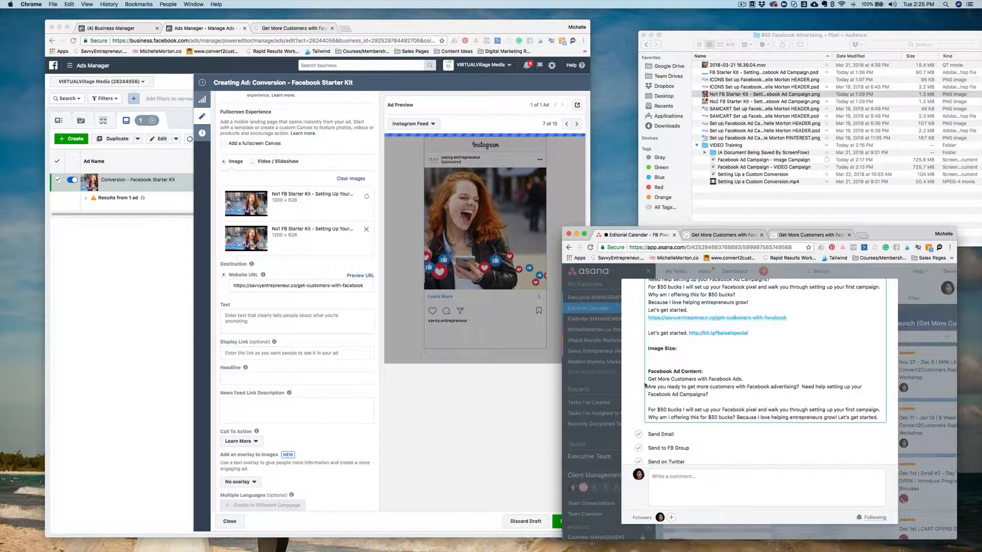
{"action": "scroll", "coordinate": [769, 391], "scroll_direction": "down", "scroll_amount": 3}
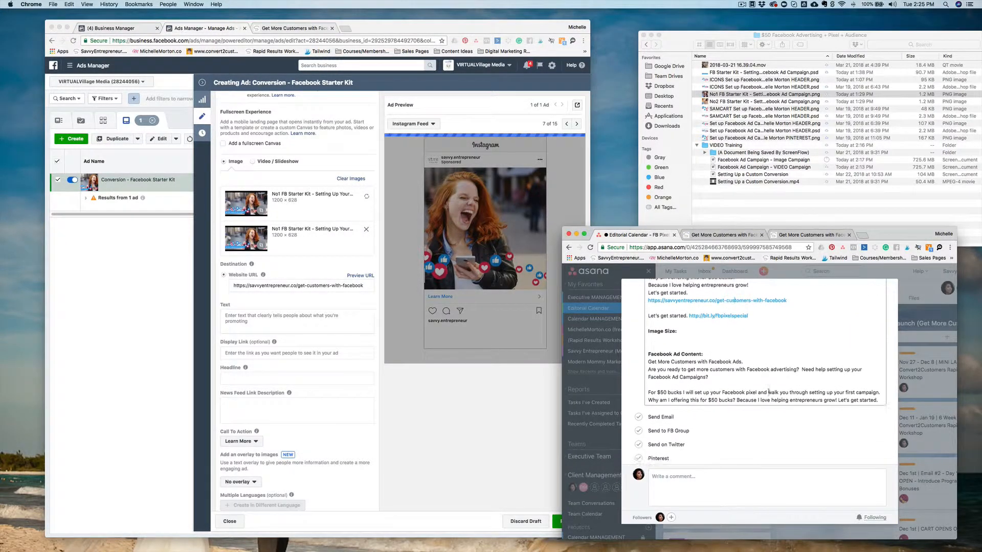
{"action": "scroll", "coordinate": [705, 373], "scroll_direction": "down", "scroll_amount": 3}
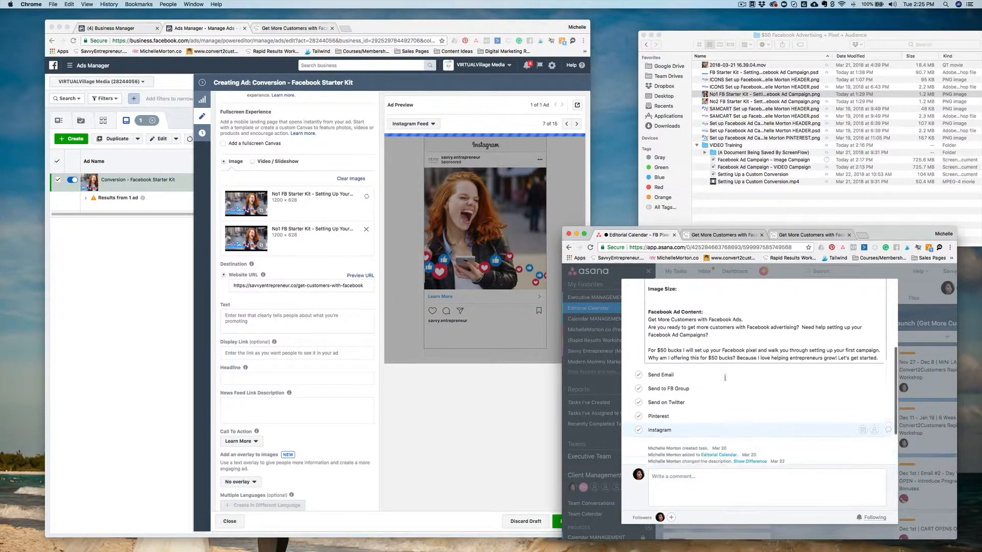
{"action": "left_click_drag", "start_coordinate": [879, 340], "coordinate": [646, 309]}
{"action": "key", "text": "super+c"}
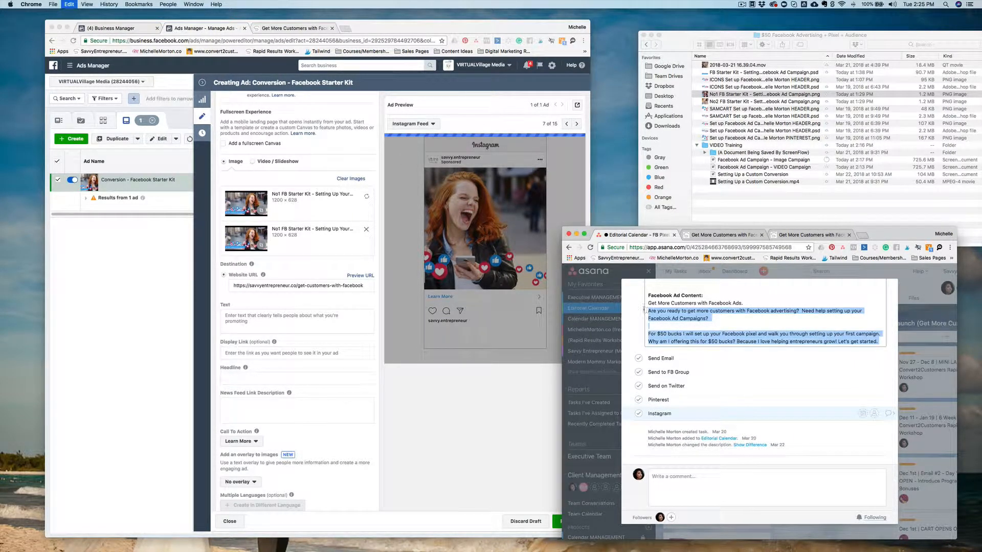
{"action": "left_click", "coordinate": [285, 327]}
{"action": "key", "text": "super+v"}
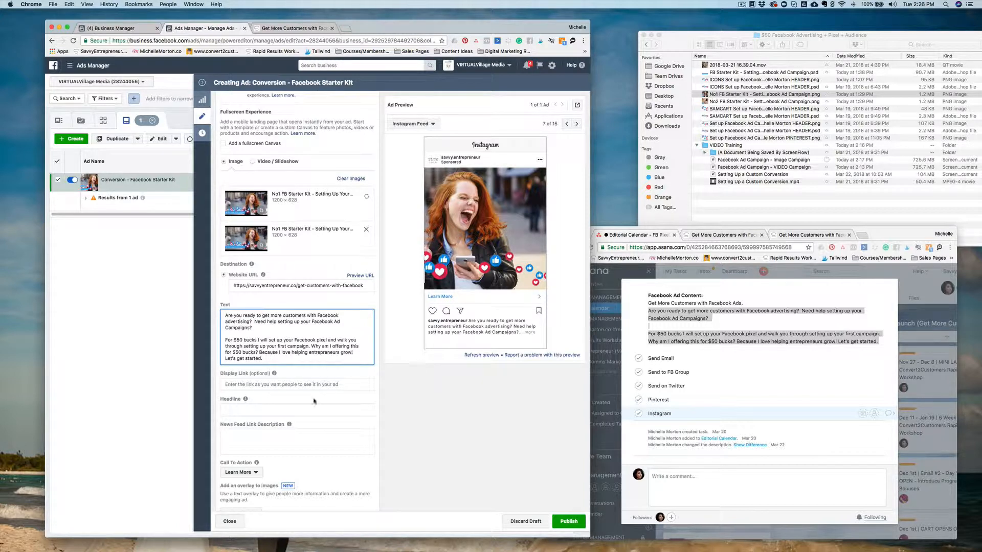
{"action": "left_click", "coordinate": [262, 388]}
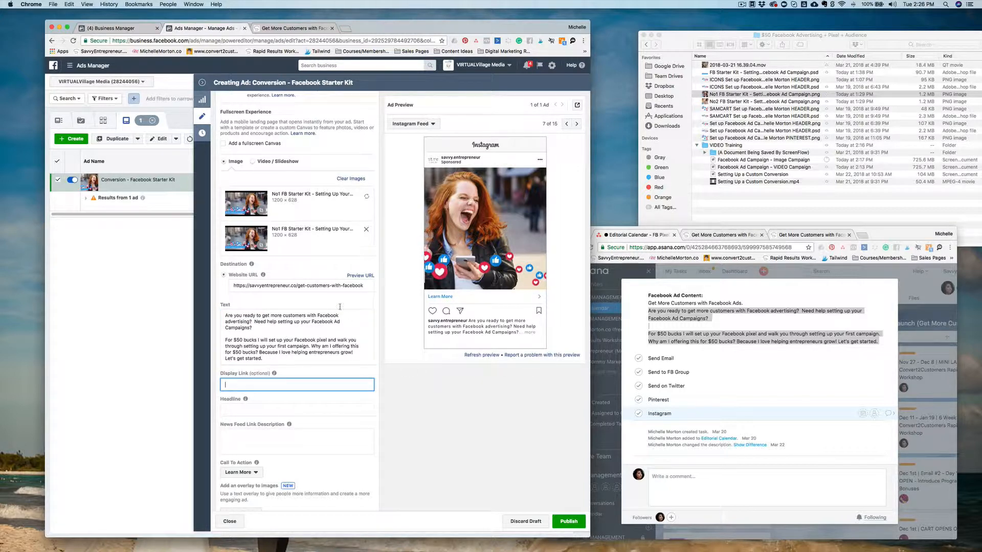
{"action": "left_click_drag", "start_coordinate": [297, 285], "coordinate": [229, 287]}
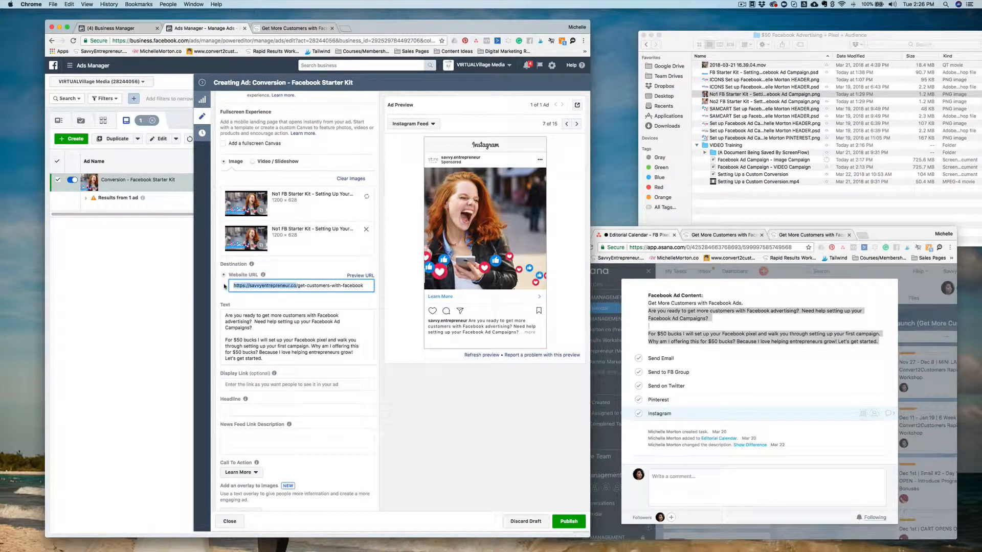
{"action": "left_click", "coordinate": [282, 340]}
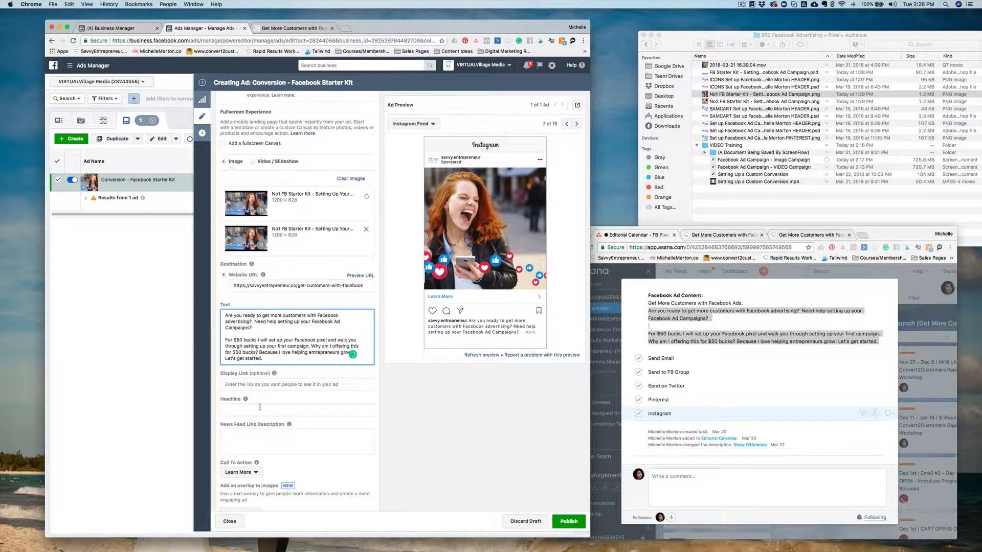
{"action": "left_click", "coordinate": [261, 409]}
{"action": "left_click", "coordinate": [264, 385]}
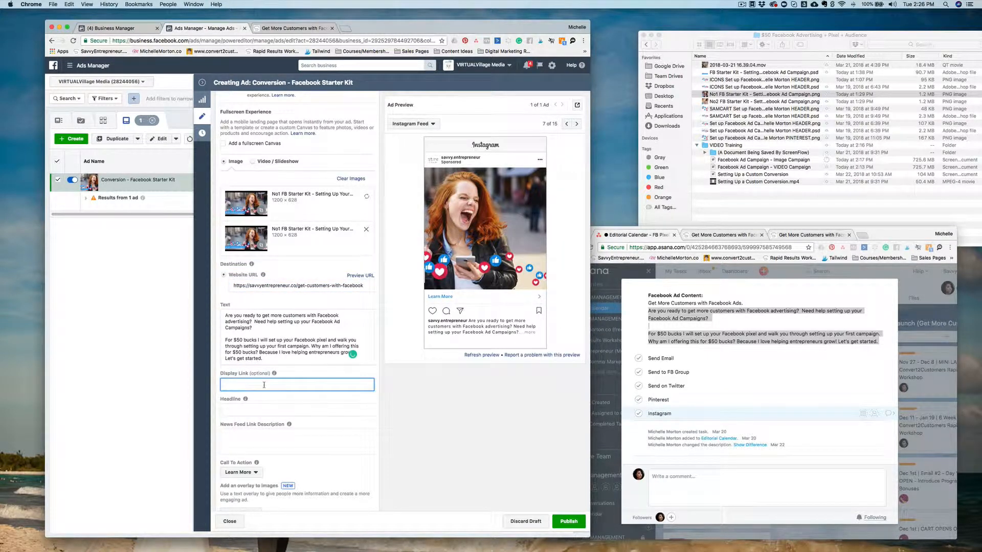
{"action": "key", "text": "cmd+v"}
Copy the first ad content line from the Asana task and set the Headline to "Get More Customers with Facebook Ads.".
{"action": "left_click", "coordinate": [648, 344]}
{"action": "left_click", "coordinate": [691, 318]}
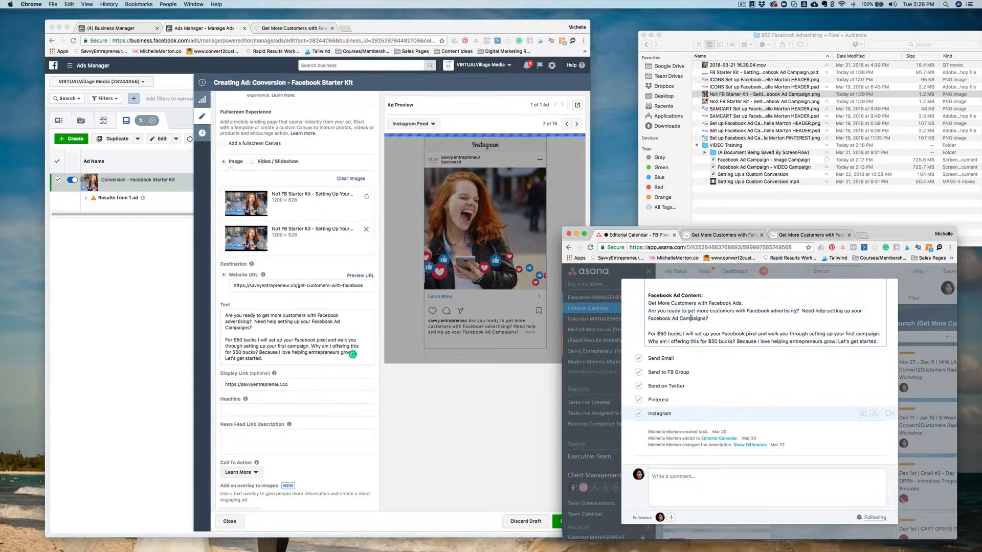
{"action": "left_click_drag", "start_coordinate": [751, 303], "coordinate": [649, 304]}
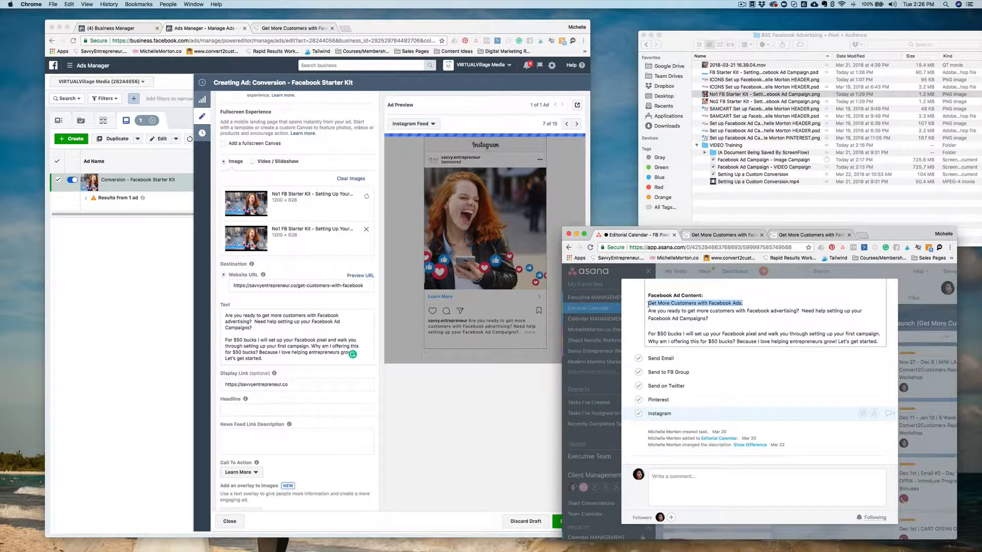
{"action": "left_click", "coordinate": [272, 409]}
{"action": "left_click", "coordinate": [271, 409]}
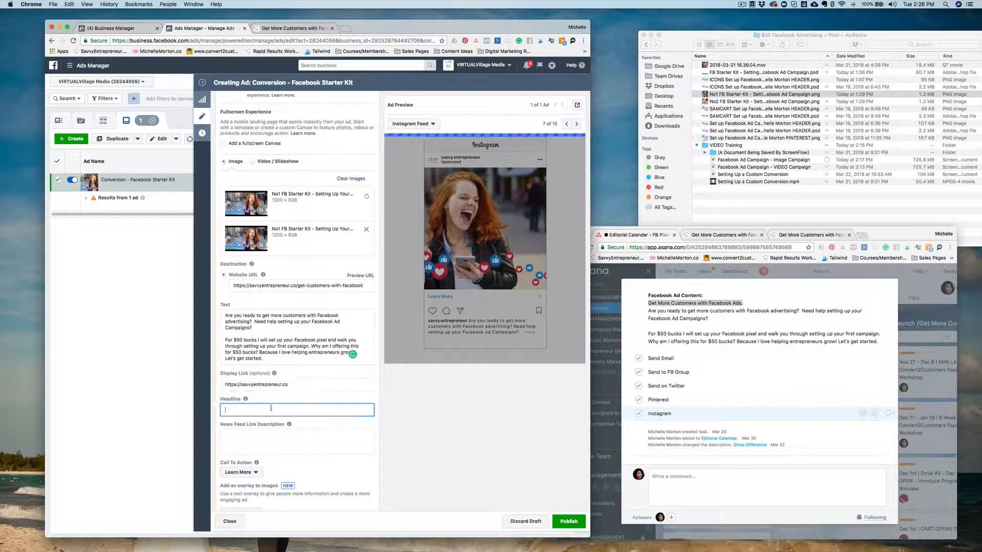
{"action": "key", "text": "cmd+v"}
Fill the News Feed Link Description with the Asana paragraph from "For $50 bucks I will set up your Facebook pixel" to "Let's get started.".
{"action": "left_click", "coordinate": [706, 349]}
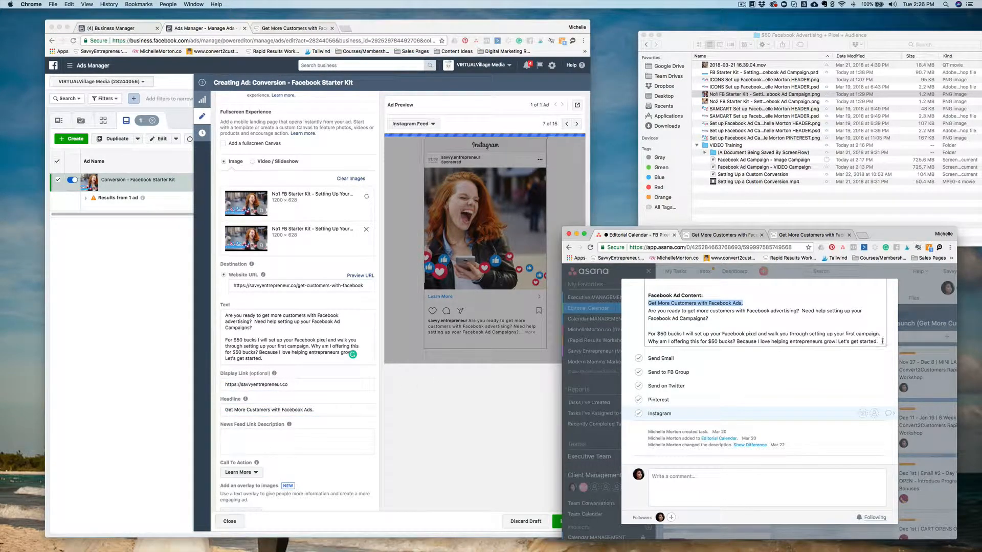
{"action": "left_click_drag", "start_coordinate": [883, 341], "coordinate": [630, 337]}
{"action": "key", "text": "cmd+c"}
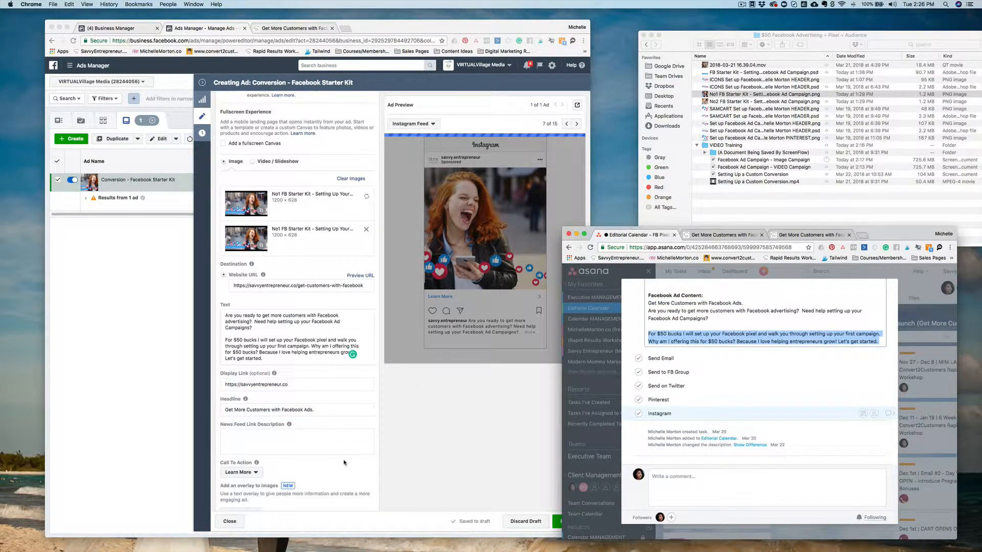
{"action": "left_click", "coordinate": [322, 435]}
{"action": "left_click", "coordinate": [322, 438]}
{"action": "key", "text": "cmd+v"}
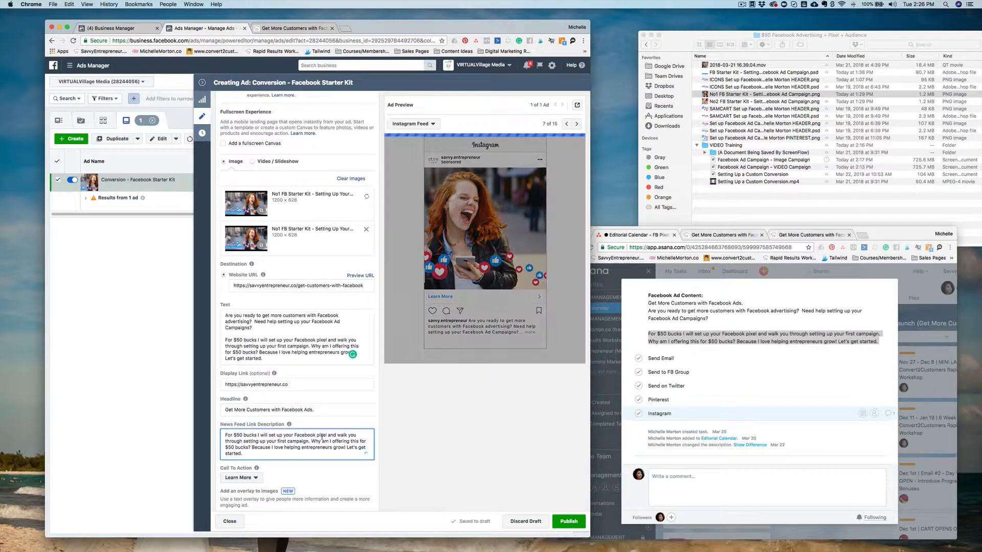
Change the ad's call to action to Get Offer.
{"action": "scroll", "coordinate": [320, 438], "scroll_direction": "down", "scroll_amount": 3}
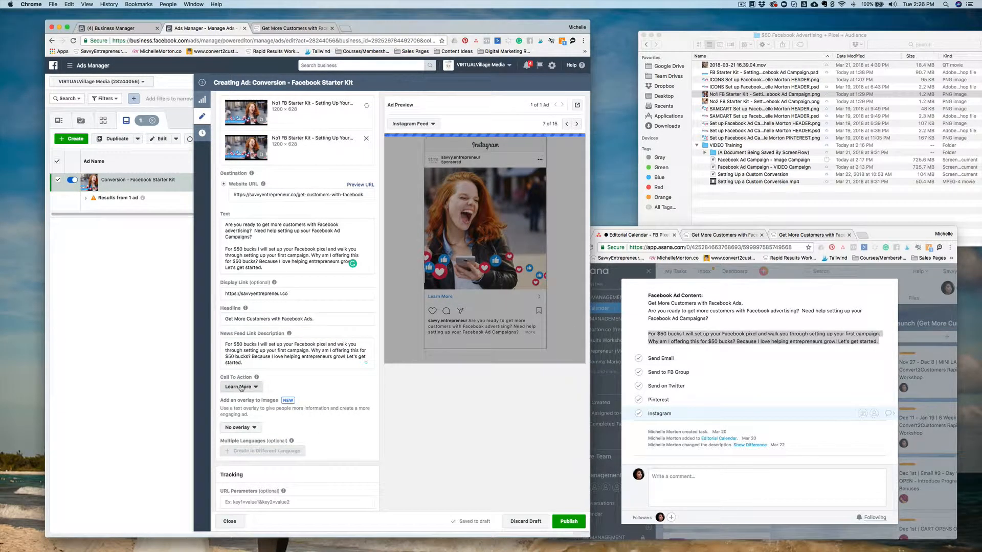
{"action": "left_click", "coordinate": [240, 387]}
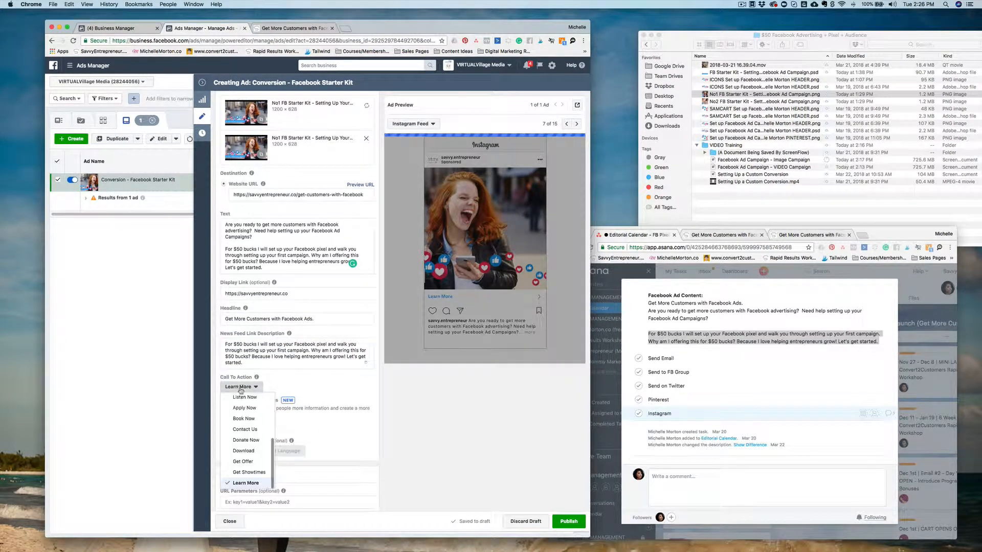
{"action": "left_click", "coordinate": [243, 461]}
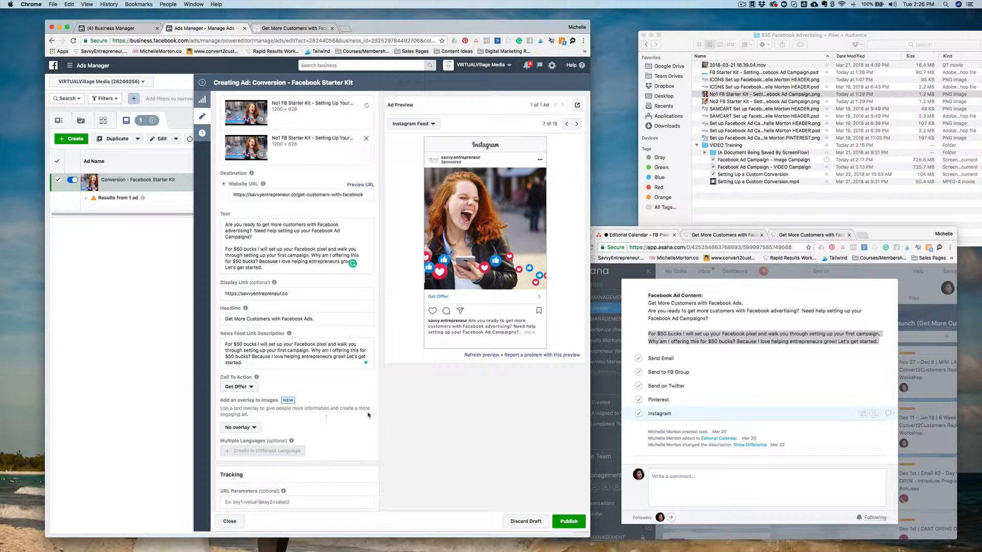
Review the finished ad in the Mobile News Feed preview and look over the ad's tracking settings.
{"action": "left_click", "coordinate": [434, 125]}
{"action": "scroll", "coordinate": [442, 171], "scroll_direction": "up", "scroll_amount": 5}
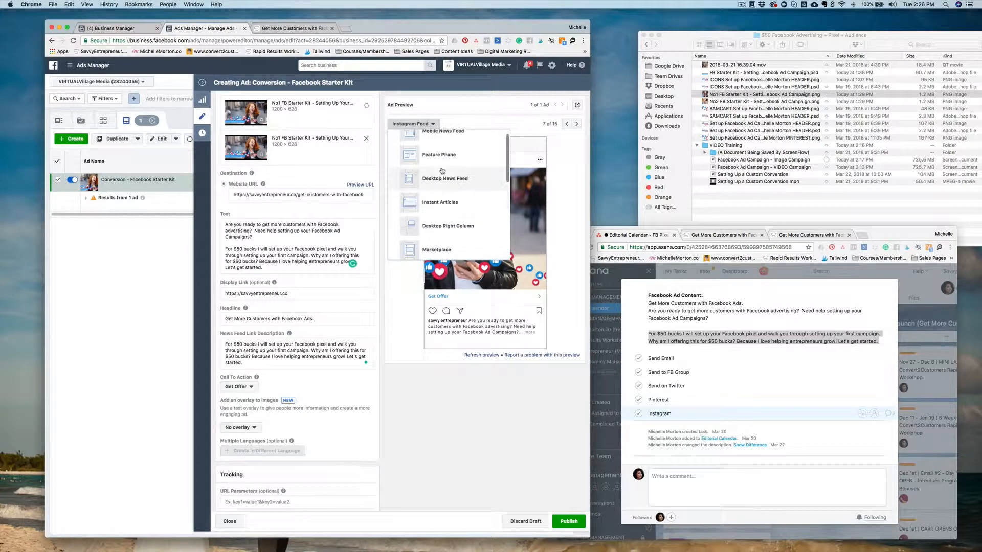
{"action": "left_click", "coordinate": [449, 144]}
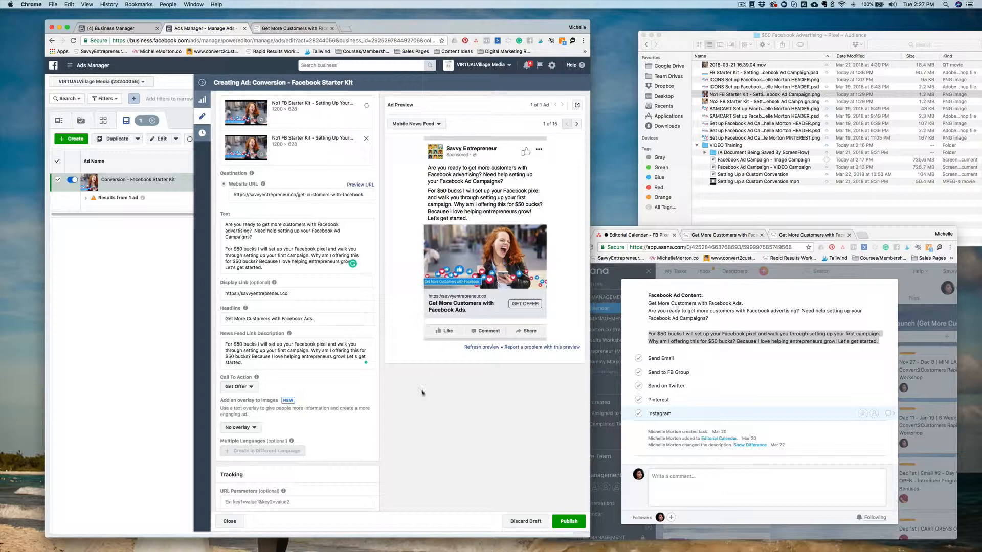
{"action": "scroll", "coordinate": [344, 448], "scroll_direction": "down", "scroll_amount": 2}
{"action": "scroll", "coordinate": [344, 448], "scroll_direction": "down", "scroll_amount": 2}
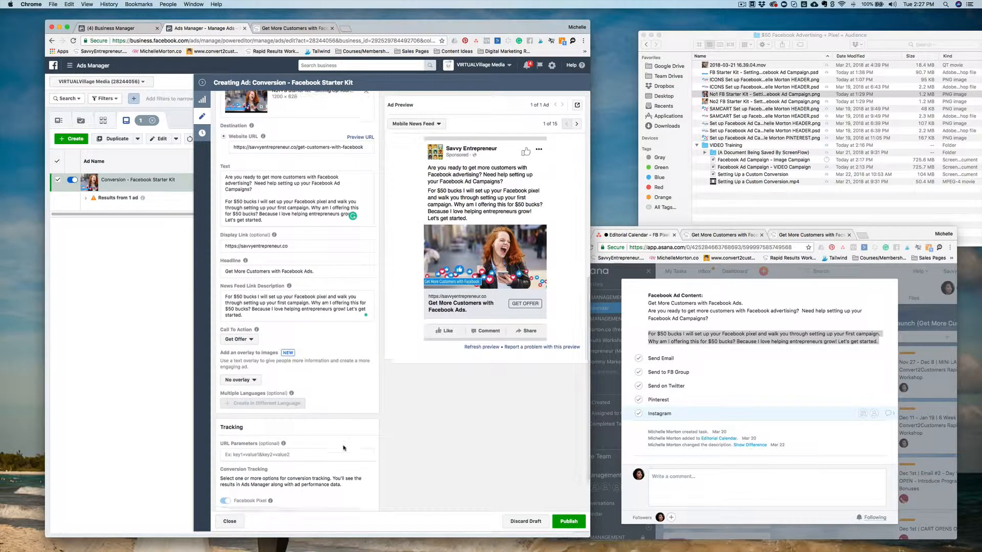
Try the Cash on Delivery overlay on the ad image and set the overlay back to No overlay.
{"action": "left_click", "coordinate": [244, 332]}
{"action": "left_click", "coordinate": [245, 335]}
{"action": "left_click", "coordinate": [246, 332]}
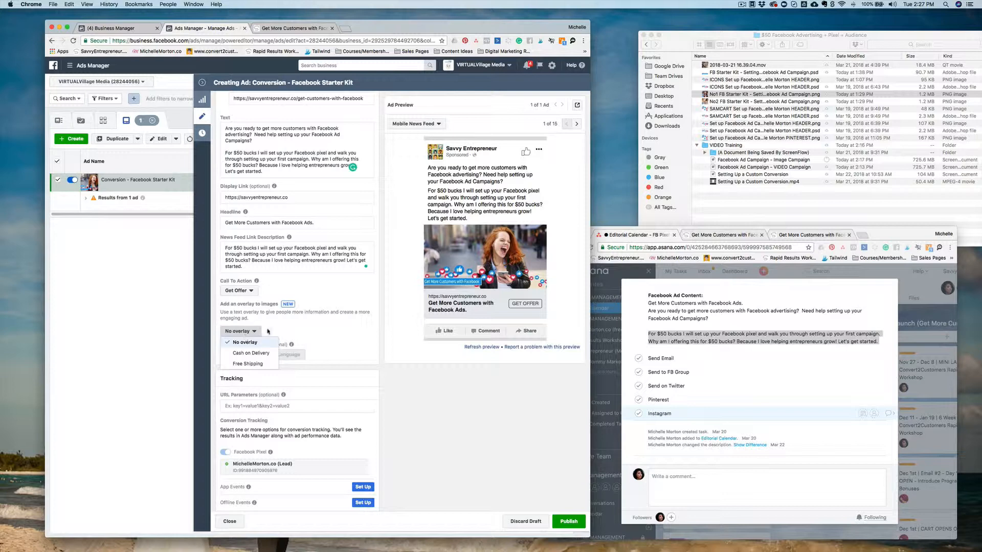
{"action": "left_click", "coordinate": [261, 353]}
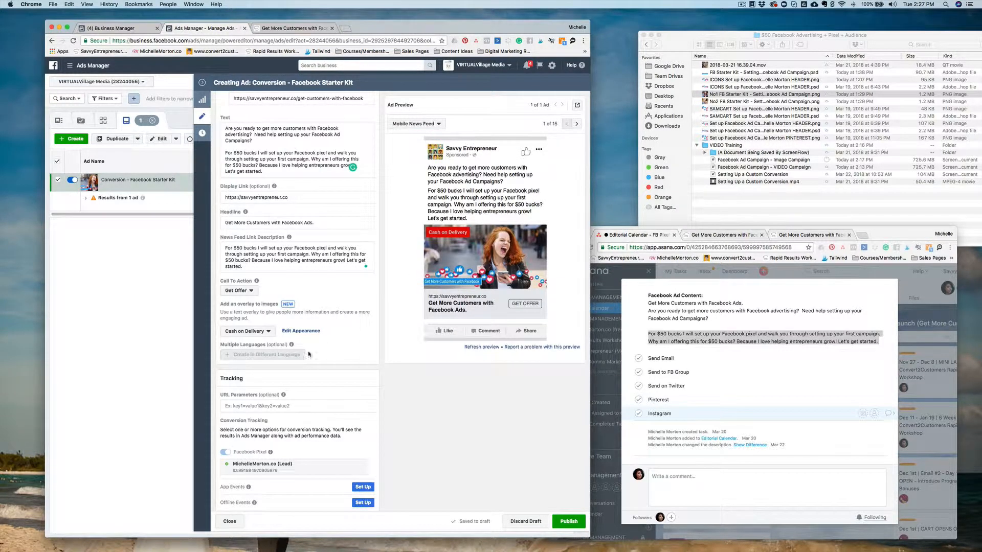
{"action": "left_click", "coordinate": [268, 331]}
{"action": "left_click", "coordinate": [258, 343]}
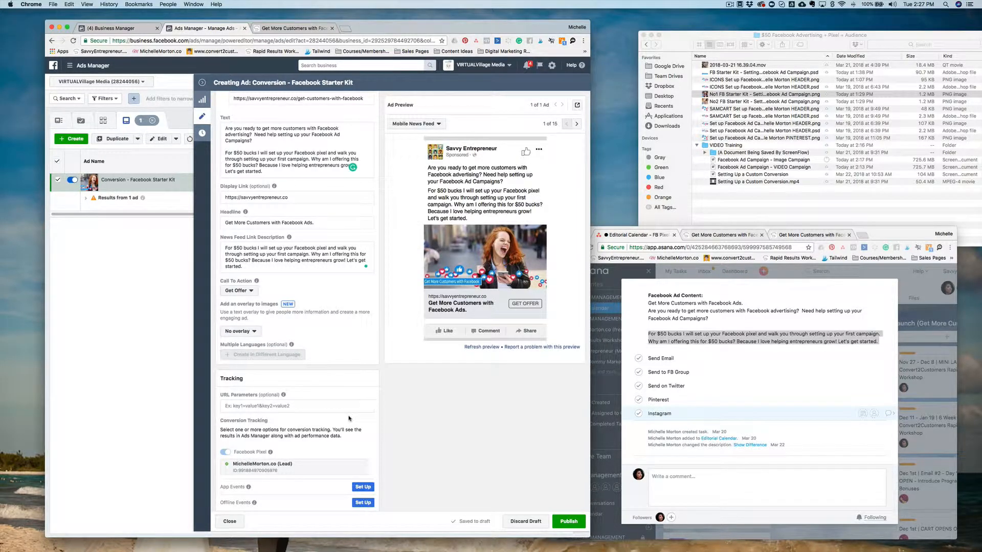
Send the ad's on-device preview as a notification to Facebook and dismiss the Mobile Ad Preview message.
{"action": "scroll", "coordinate": [327, 298], "scroll_direction": "up", "scroll_amount": 4}
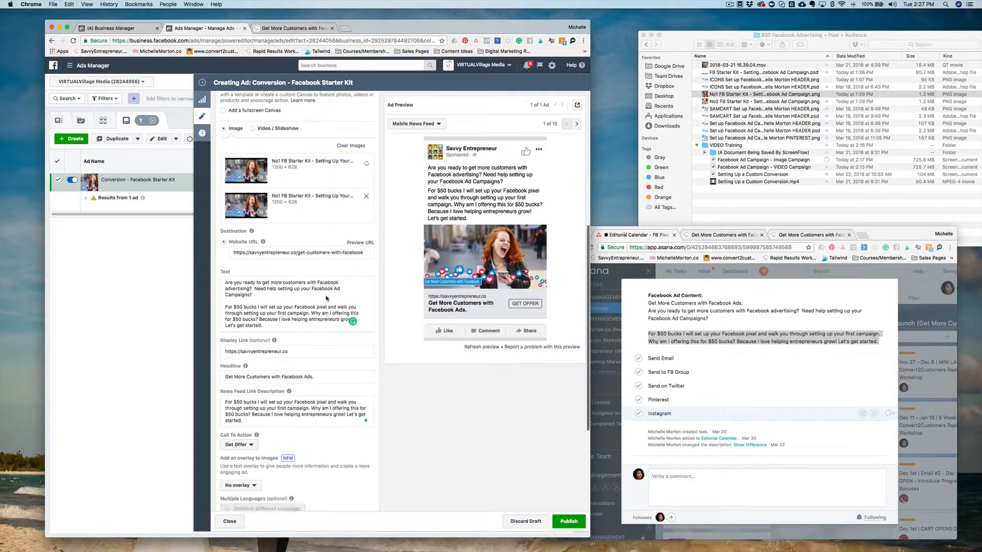
{"action": "scroll", "coordinate": [327, 299], "scroll_direction": "down", "scroll_amount": 4}
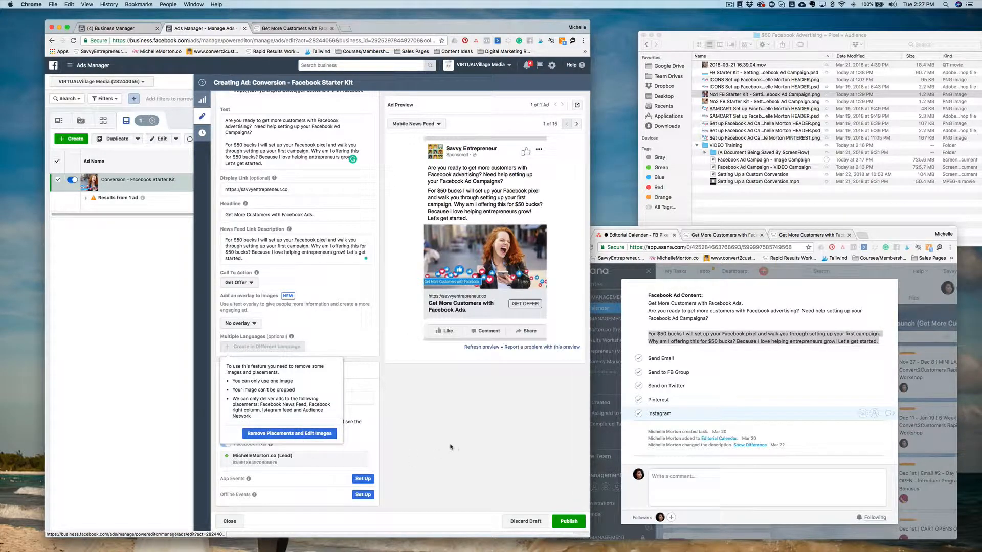
{"action": "scroll", "coordinate": [422, 446], "scroll_direction": "up", "scroll_amount": 2}
{"action": "scroll", "coordinate": [422, 445], "scroll_direction": "up", "scroll_amount": 3}
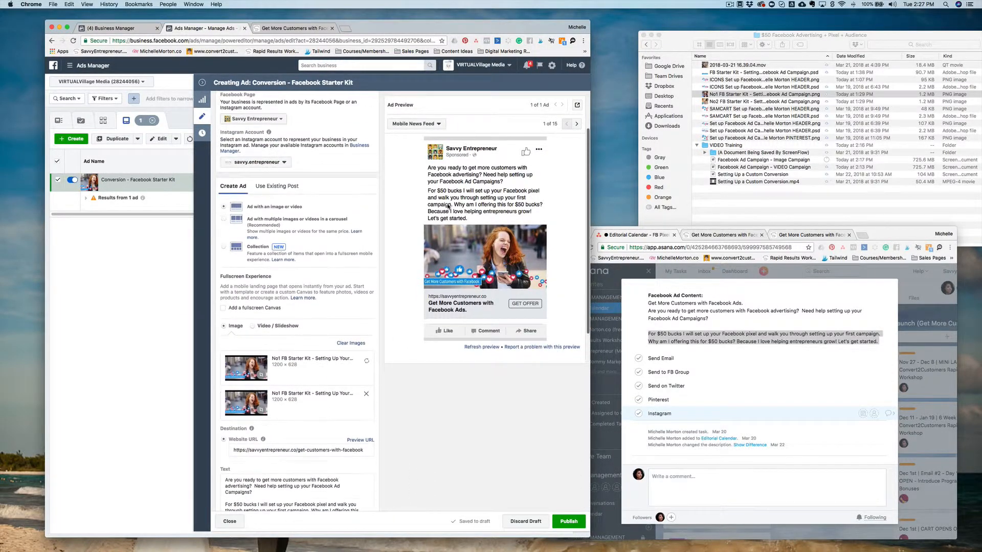
{"action": "left_click", "coordinate": [576, 105]}
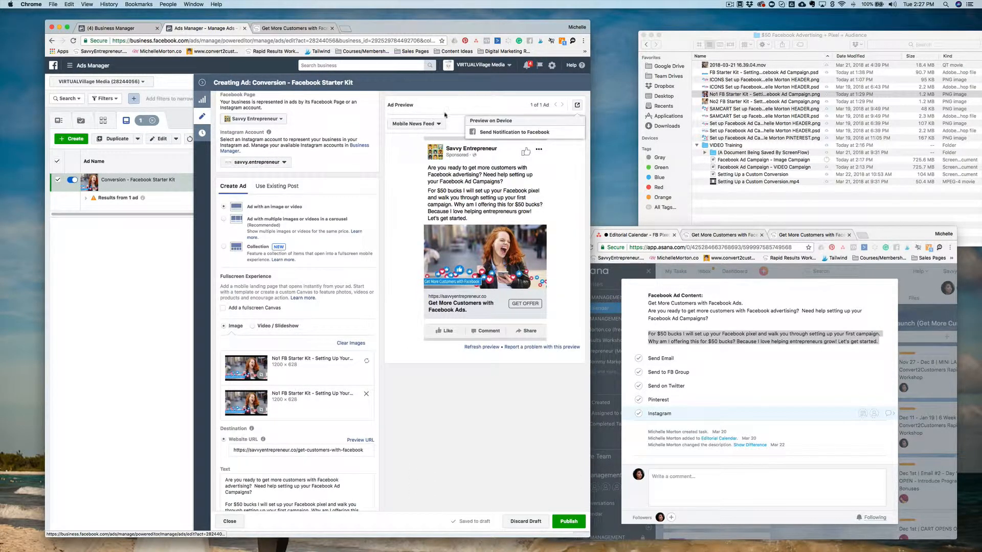
{"action": "left_click", "coordinate": [553, 132]}
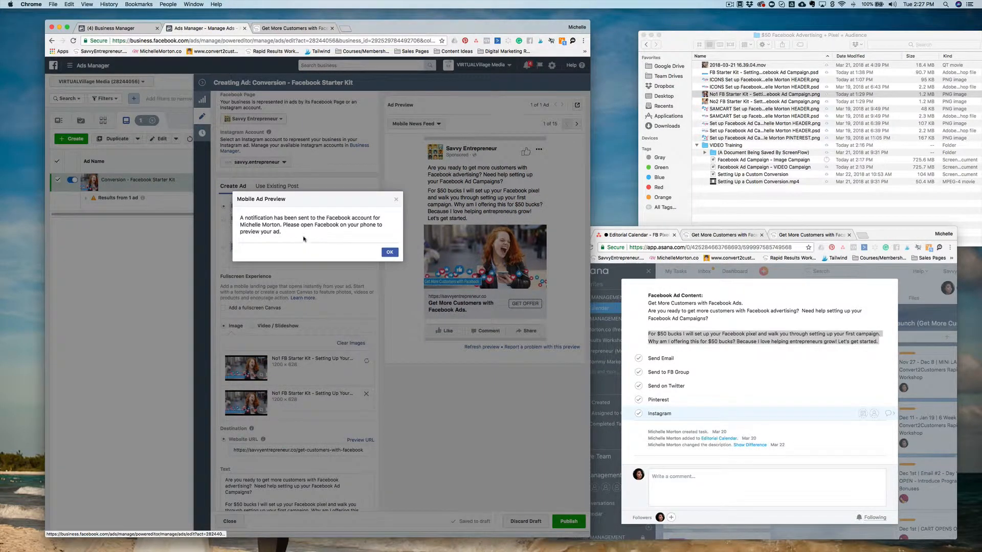
{"action": "left_click", "coordinate": [390, 252]}
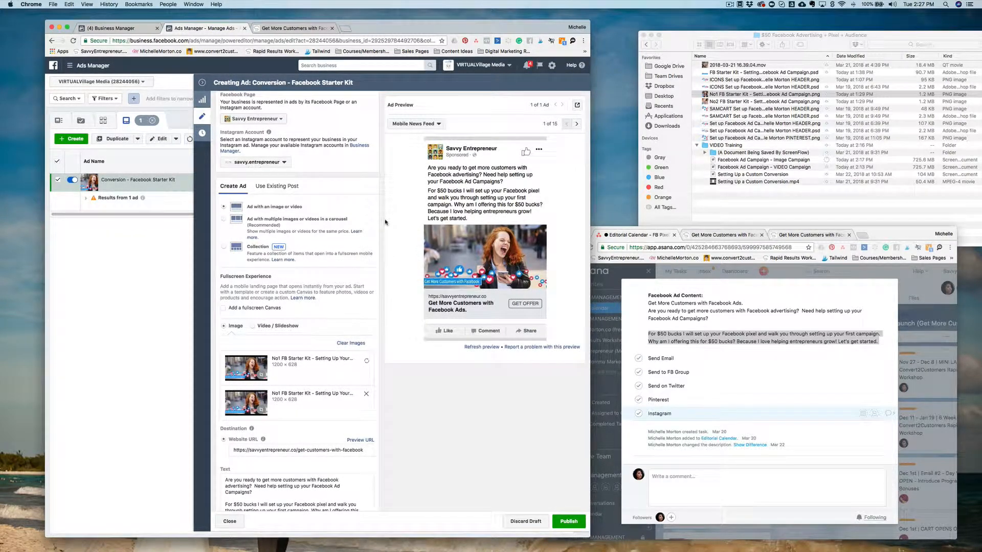
Look at the ad preview for the Feature Phone and Desktop News Feed placements.
{"action": "left_click", "coordinate": [426, 125]}
{"action": "left_click", "coordinate": [486, 123]}
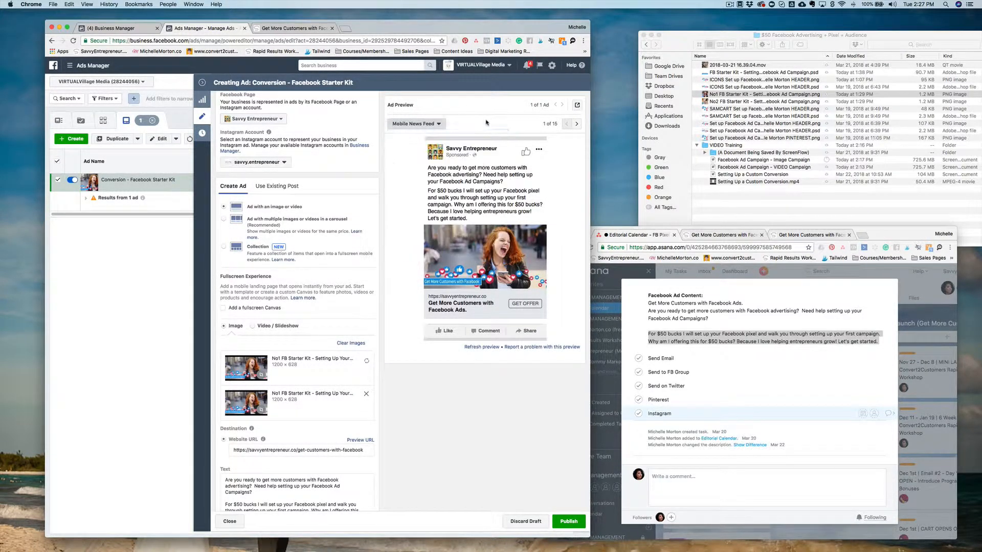
{"action": "left_click", "coordinate": [576, 124]}
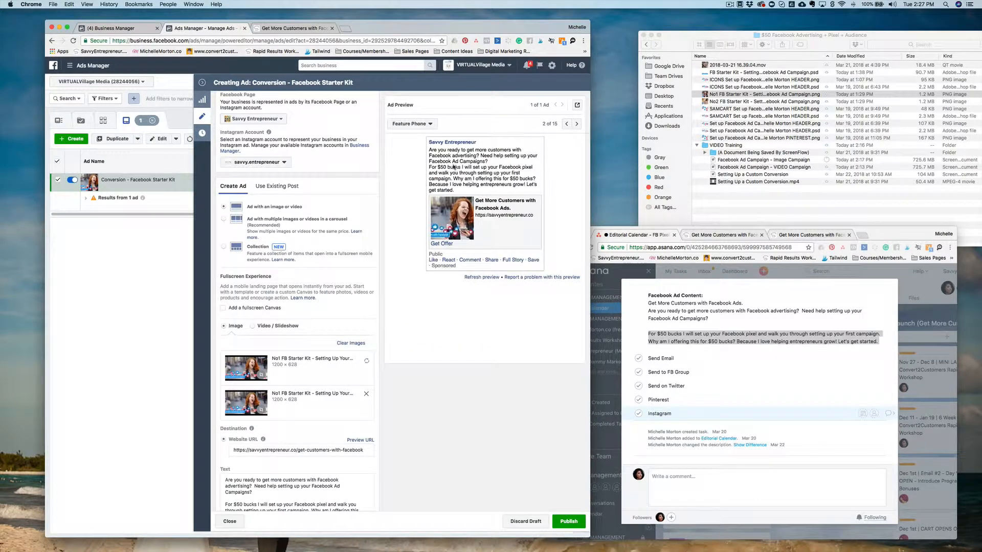
{"action": "left_click", "coordinate": [576, 124]}
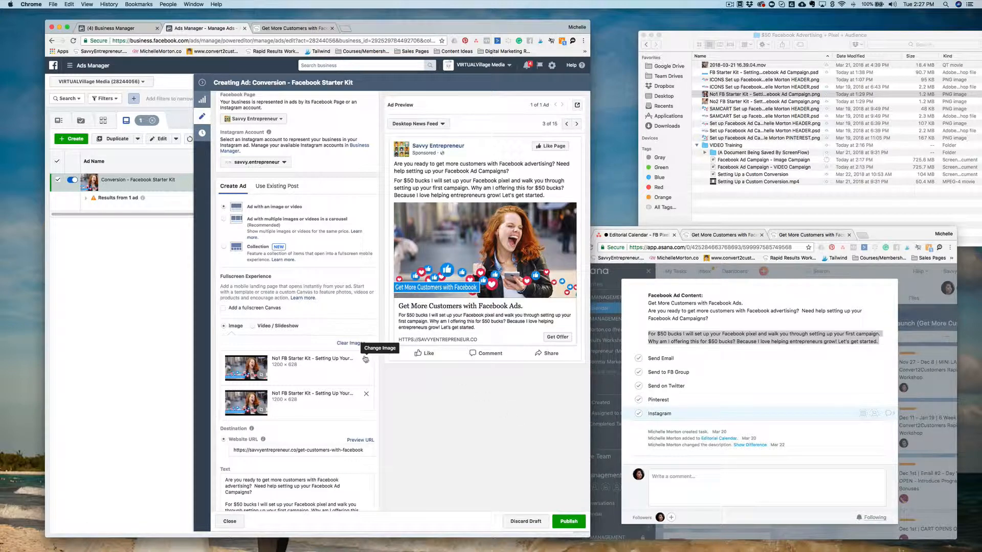
Copy and clear the ad's Text to check the Desktop News Feed preview without it, and paste the same text back.
{"action": "scroll", "coordinate": [280, 395], "scroll_direction": "down", "scroll_amount": 5}
{"action": "scroll", "coordinate": [280, 394], "scroll_direction": "down", "scroll_amount": 5}
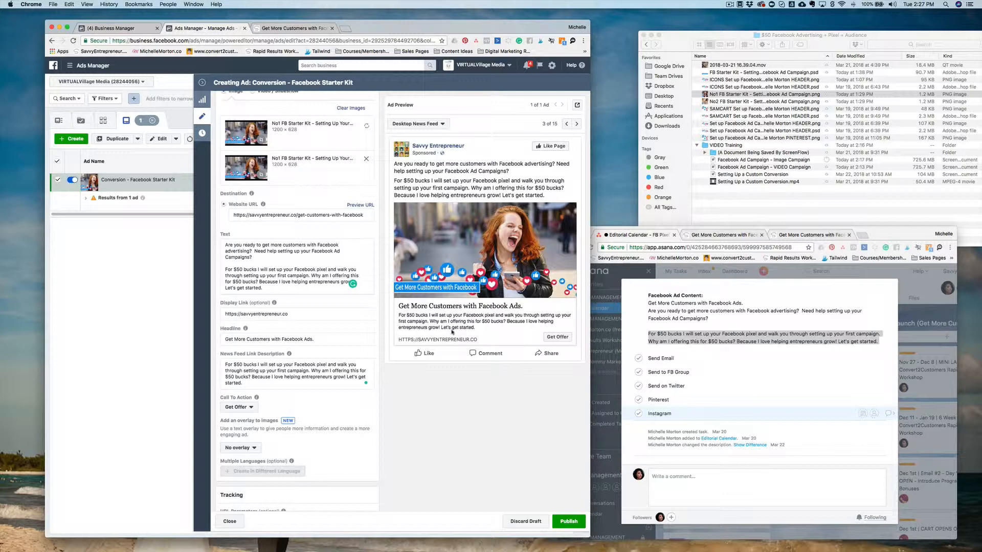
{"action": "left_click", "coordinate": [249, 272]}
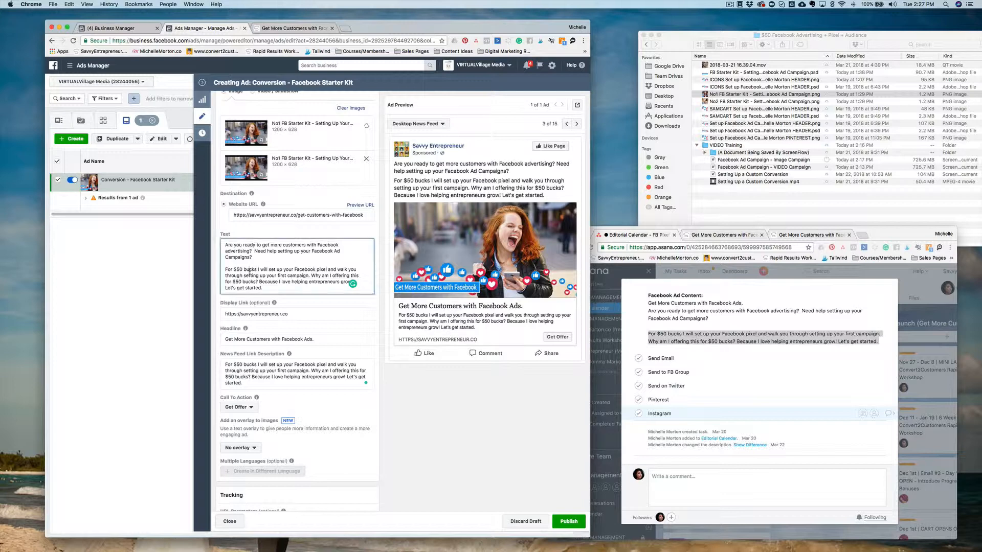
{"action": "key", "text": "super+a"}
{"action": "key", "text": "super+c"}
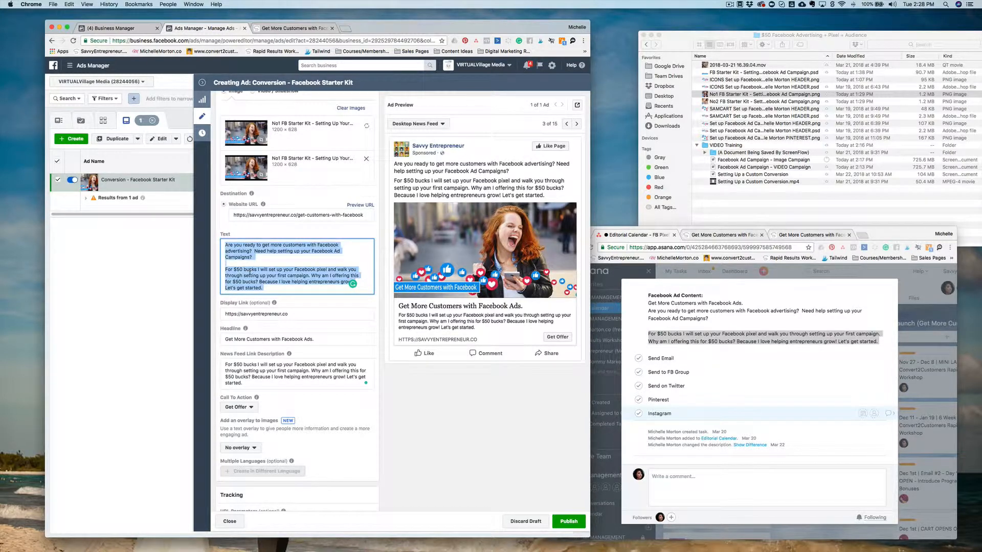
{"action": "key", "text": "BackSpace"}
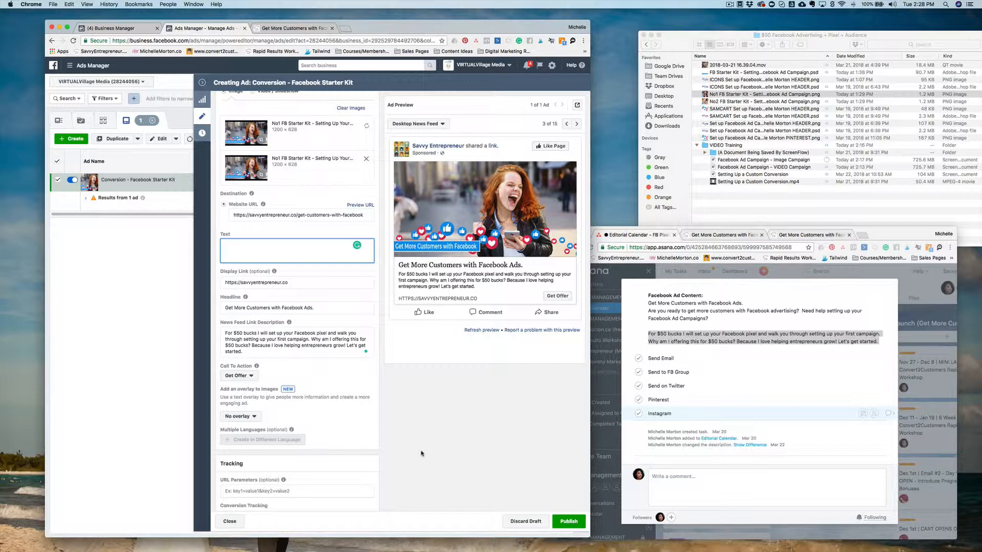
{"action": "key", "text": "super+v"}
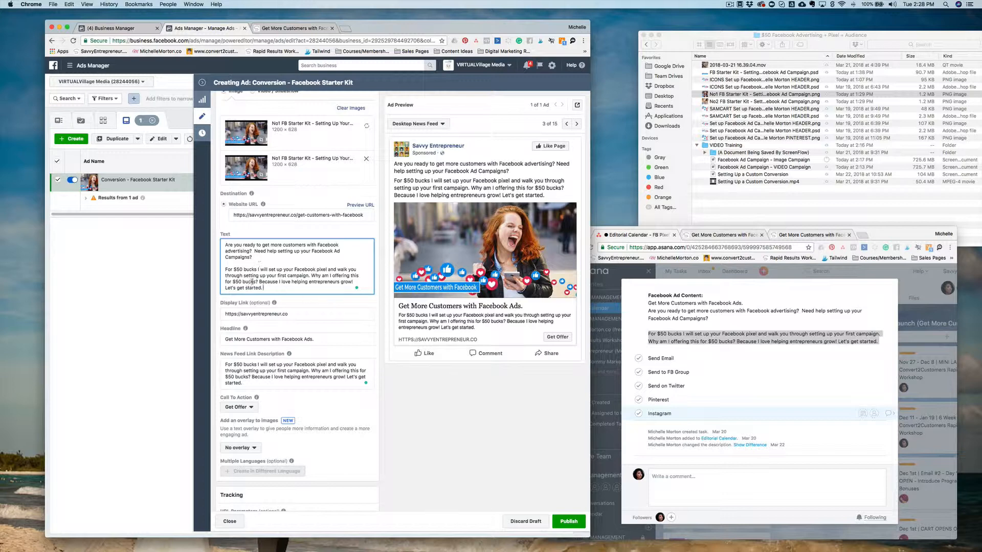
{"action": "left_click", "coordinate": [249, 377]}
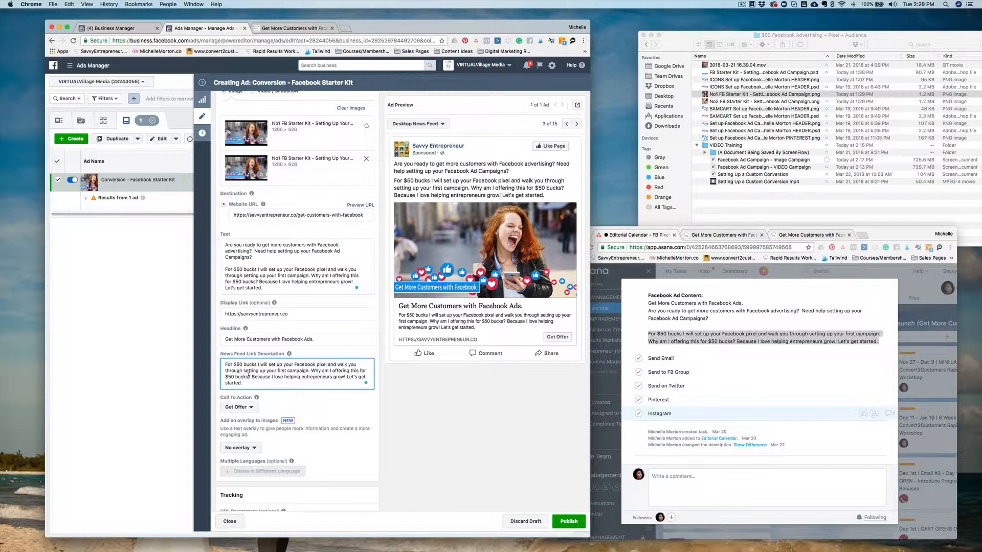
Copy and clear the ad's Text again, check the Mobile News Feed preview without it, and paste the text back.
{"action": "left_click", "coordinate": [294, 255]}
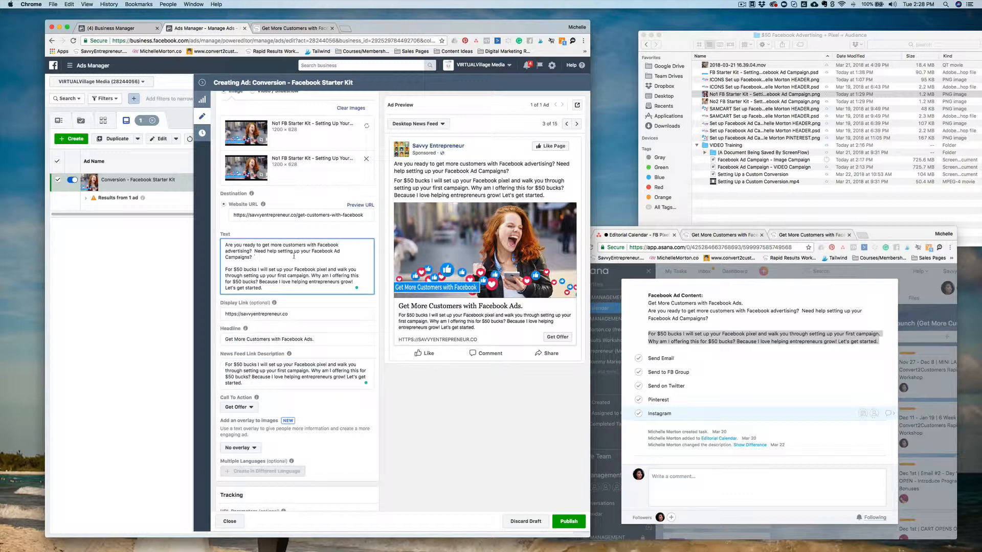
{"action": "key", "text": "super+a"}
{"action": "key", "text": "super+c"}
{"action": "key", "text": "BackSpace"}
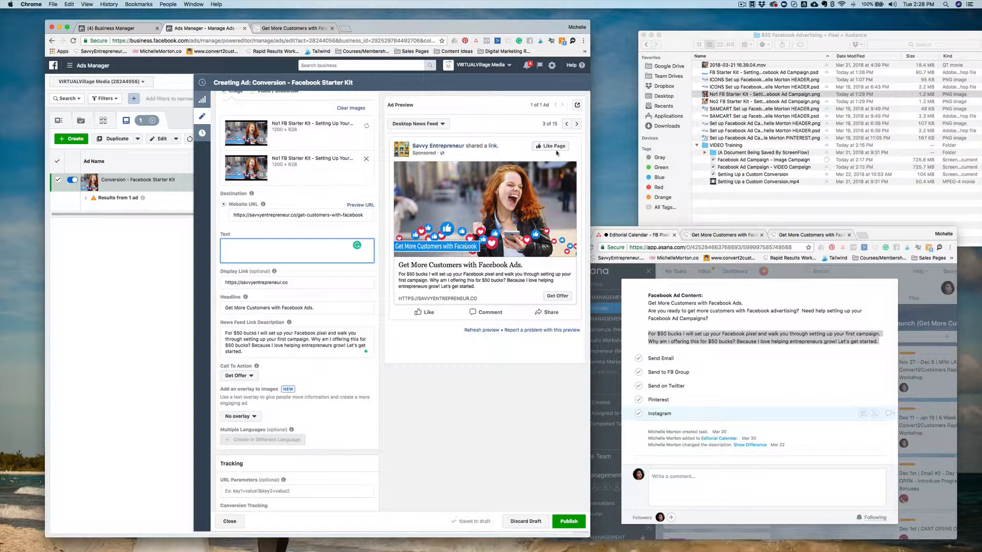
{"action": "left_click", "coordinate": [440, 125]}
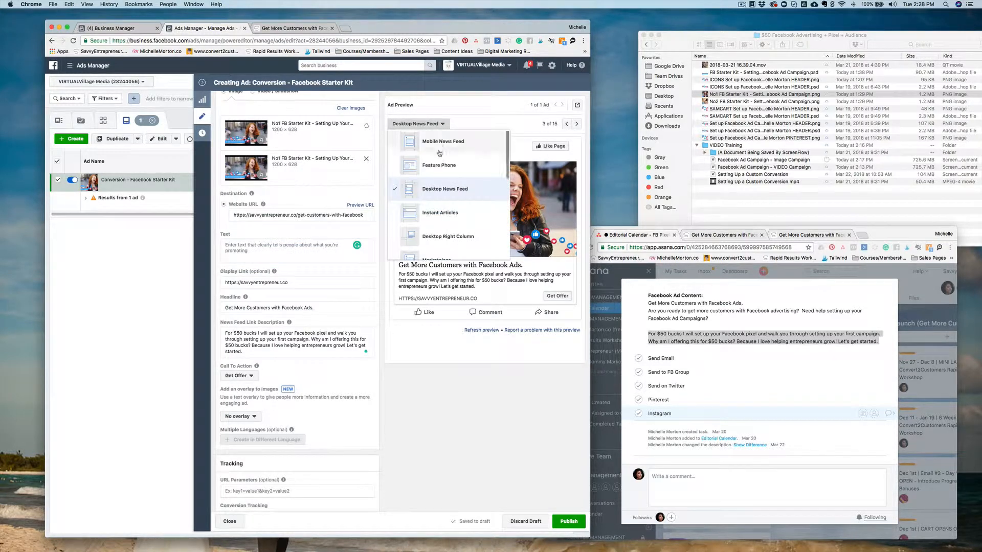
{"action": "left_click", "coordinate": [450, 143]}
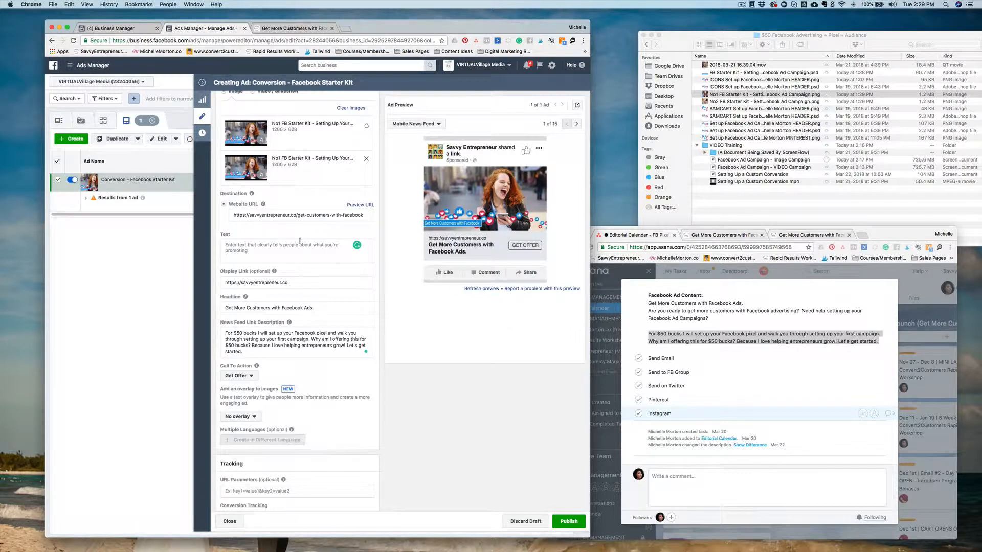
{"action": "left_click", "coordinate": [268, 251]}
{"action": "key", "text": "super+v"}
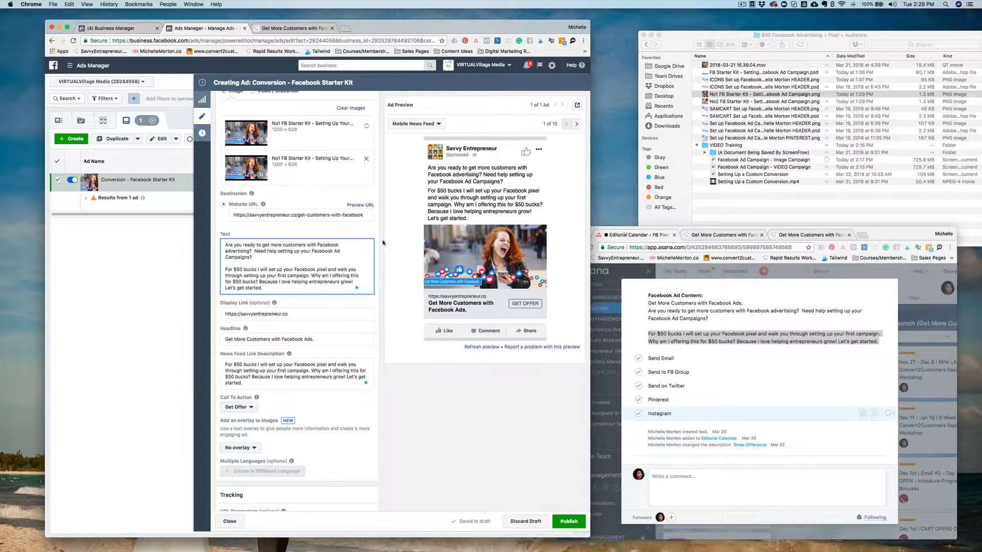
Examine the ad preview for each placement from Feature Phone through Marketplace, Instagram and Audience Network to In-Stream Video.
{"action": "left_click", "coordinate": [578, 124]}
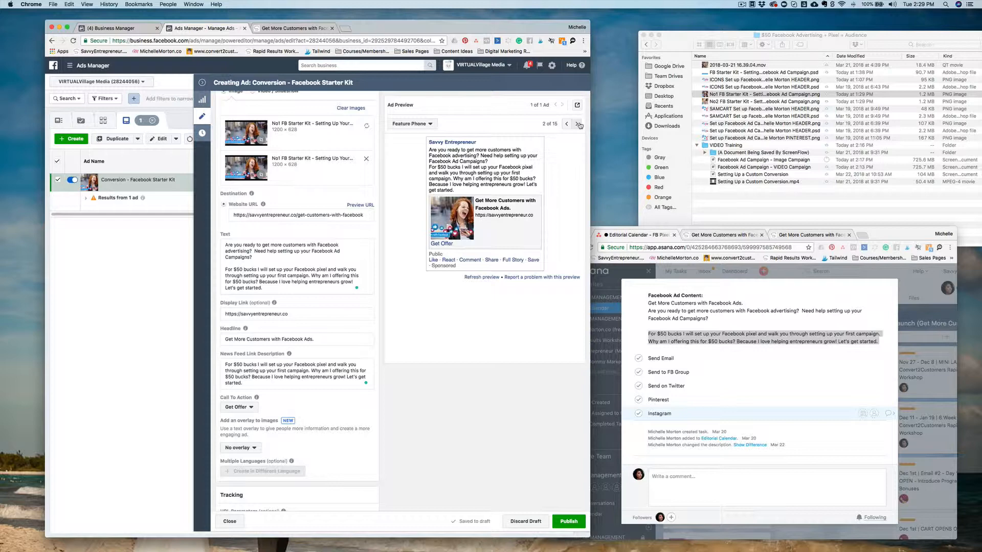
{"action": "left_click", "coordinate": [578, 124]}
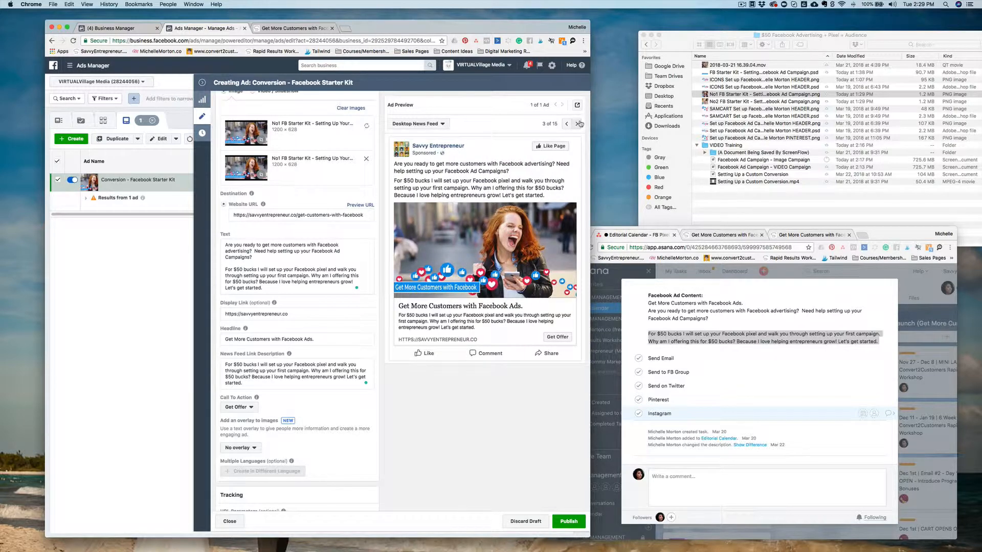
{"action": "left_click", "coordinate": [579, 123]}
{"action": "left_click", "coordinate": [579, 124]}
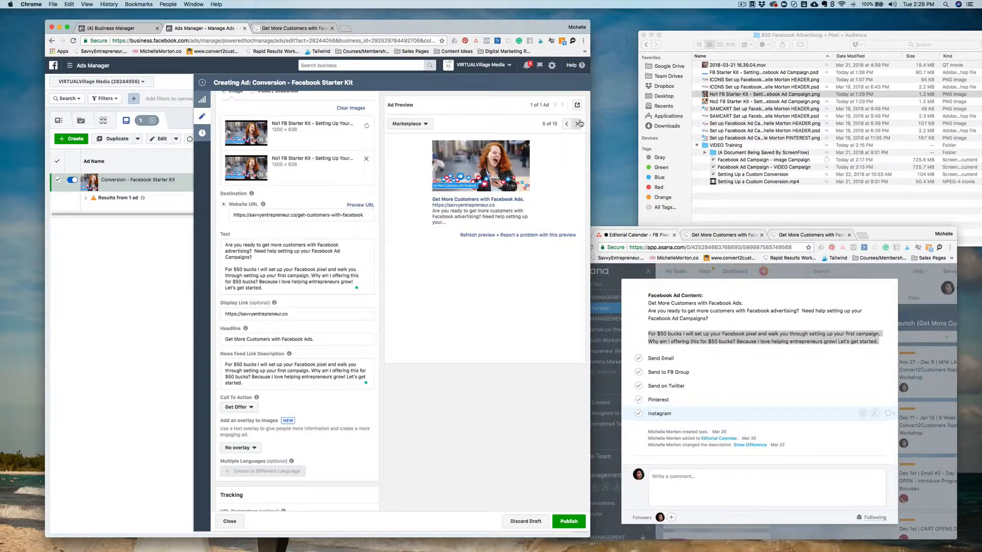
{"action": "left_click", "coordinate": [579, 124]}
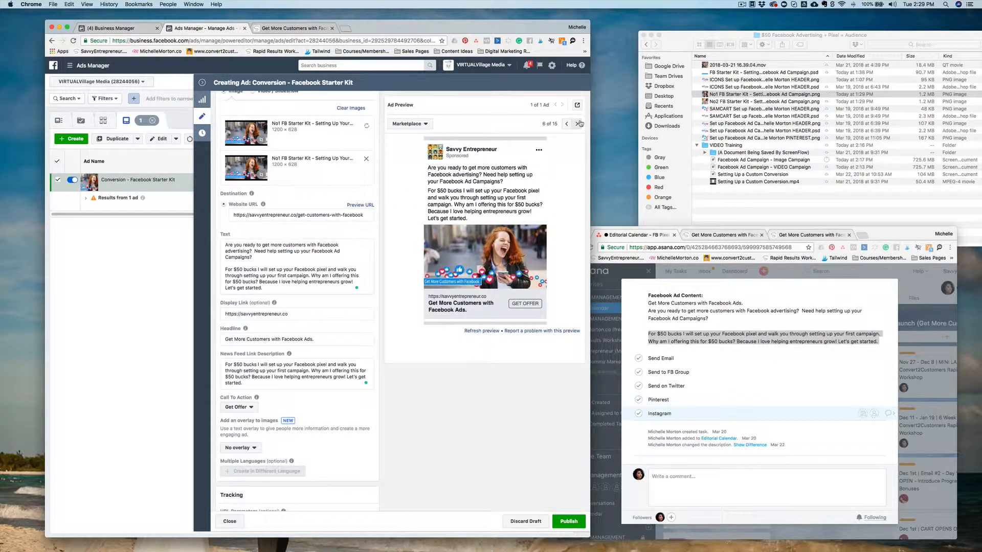
{"action": "left_click", "coordinate": [579, 124]}
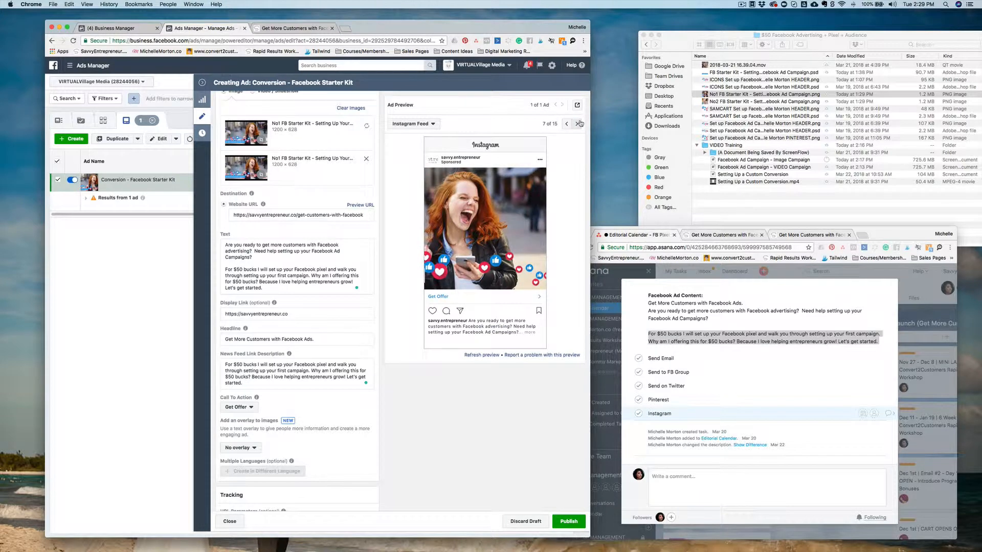
{"action": "left_click", "coordinate": [580, 123]}
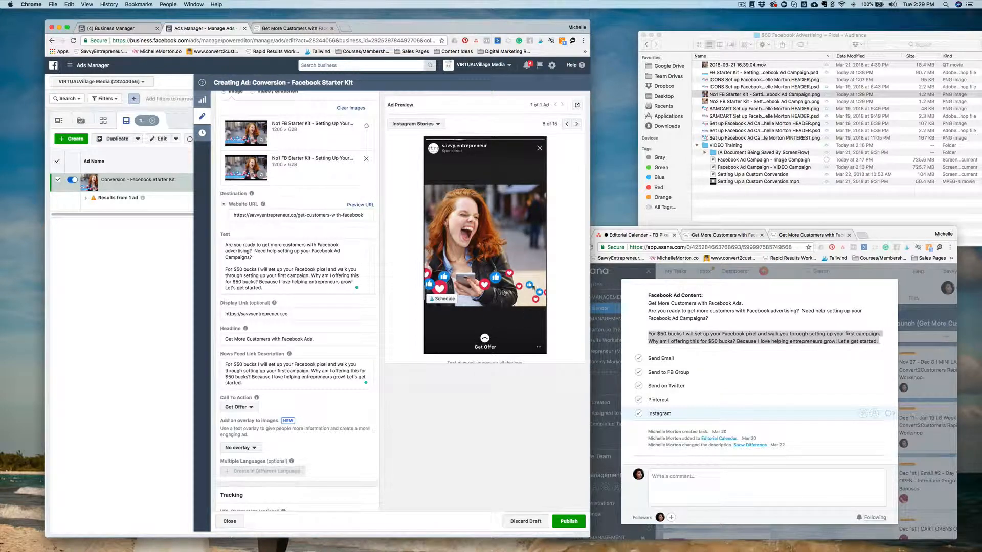
{"action": "left_click", "coordinate": [578, 124]}
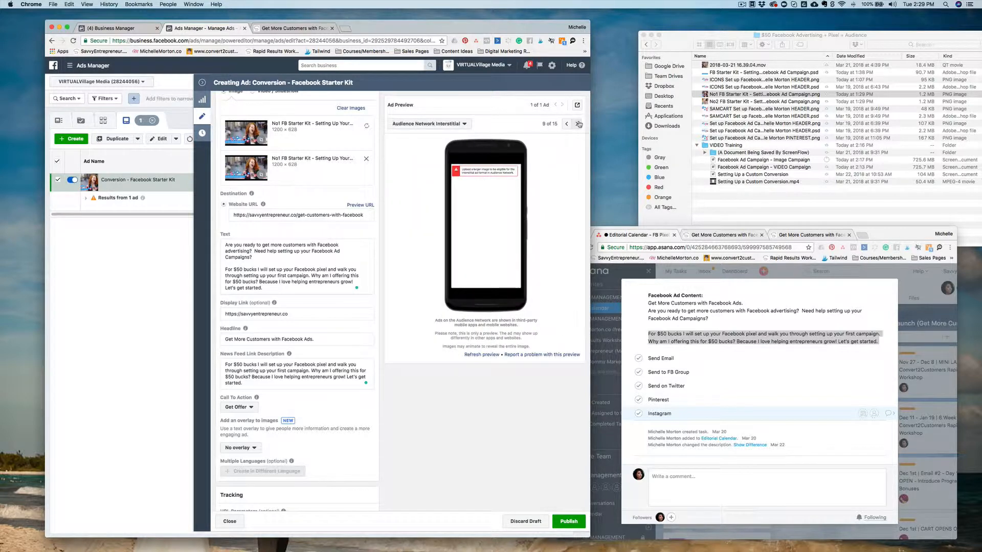
{"action": "left_click", "coordinate": [579, 124]}
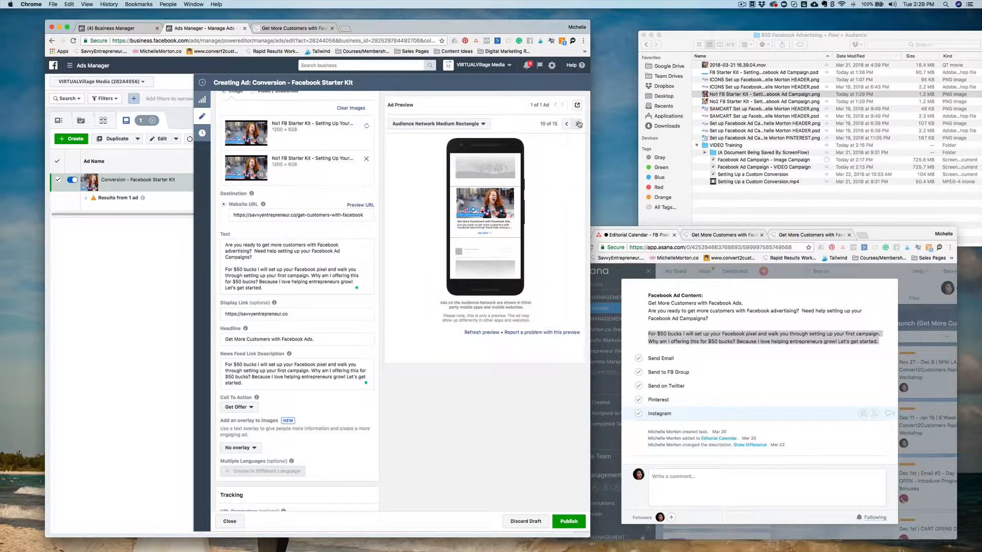
{"action": "left_click", "coordinate": [578, 123]}
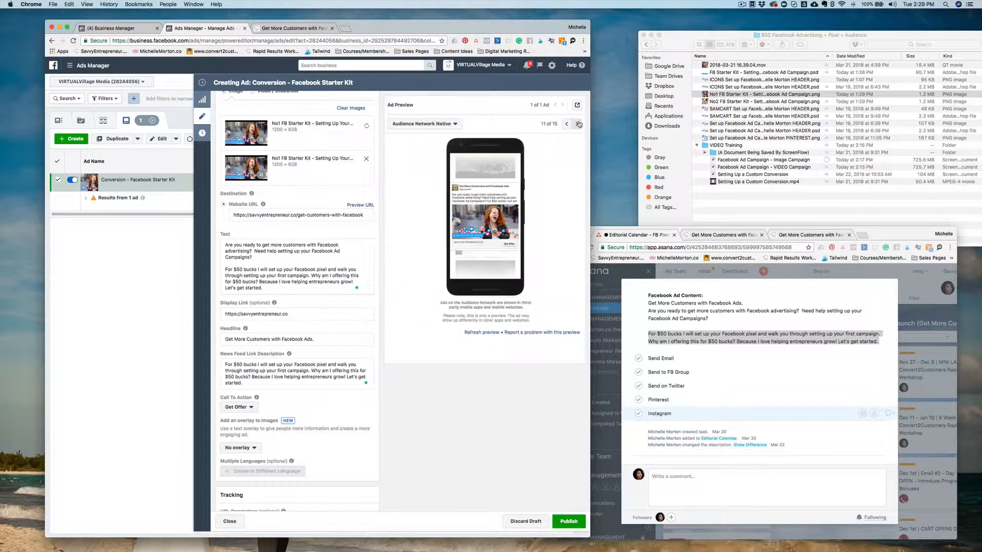
{"action": "left_click", "coordinate": [579, 123]}
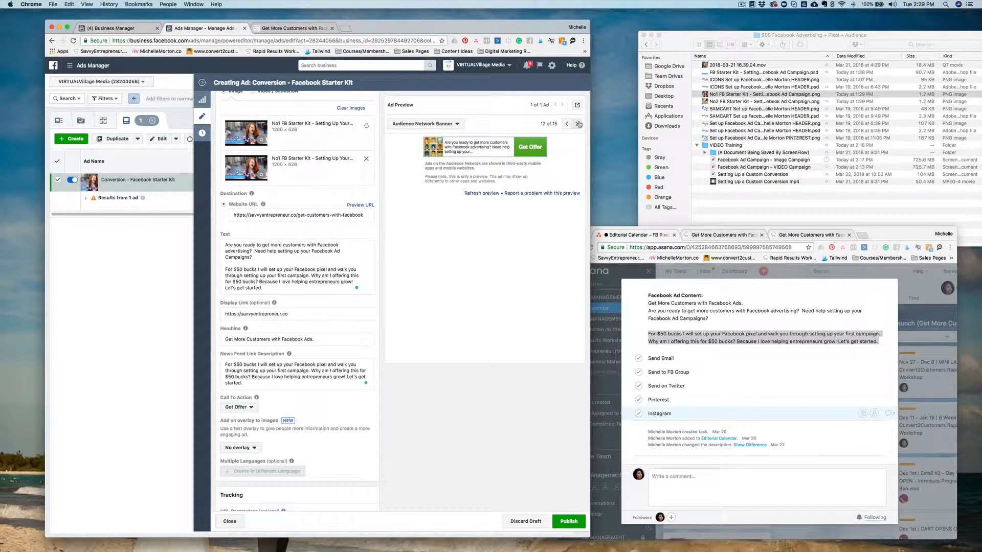
{"action": "left_click", "coordinate": [578, 123]}
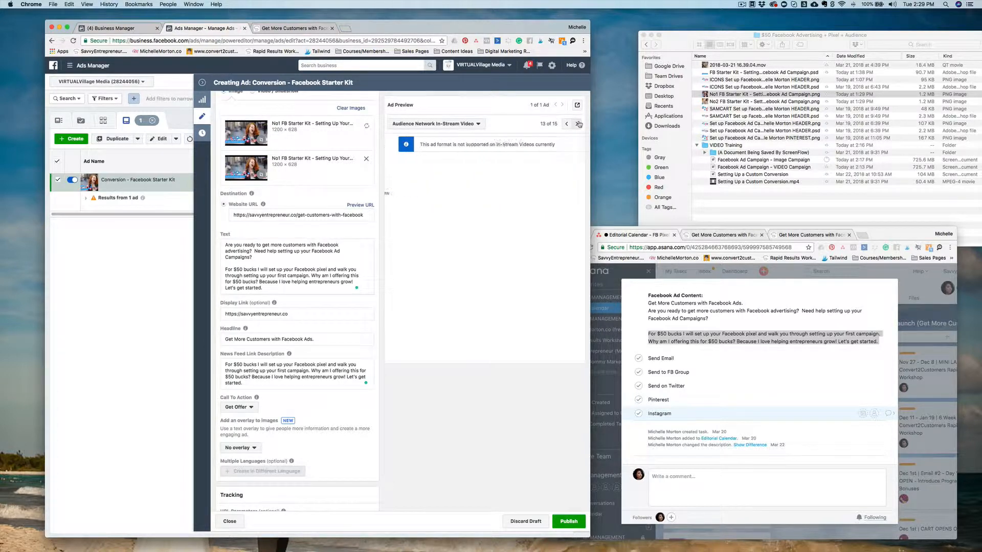
Publish the Conversion - Facebook Starter Kit ad.
{"action": "left_click", "coordinate": [567, 522]}
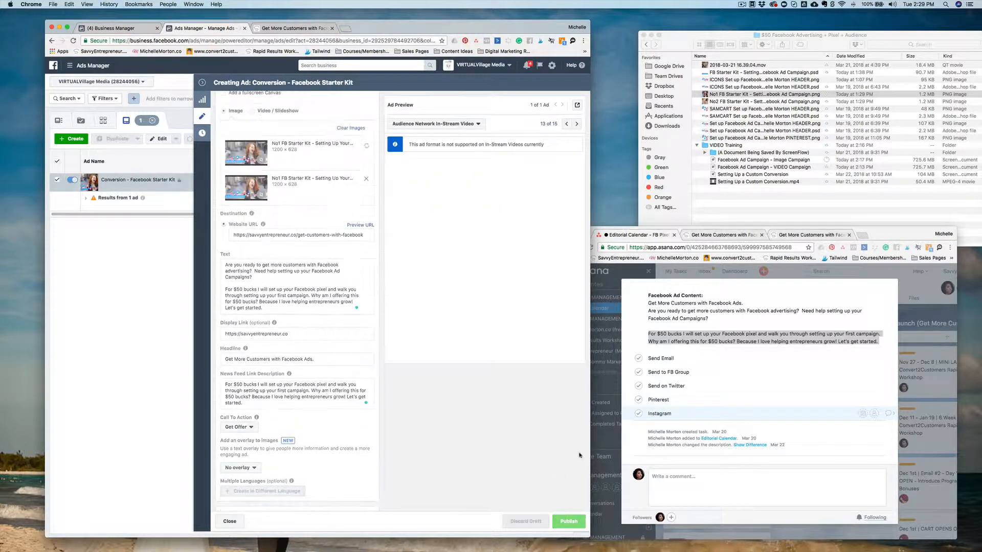